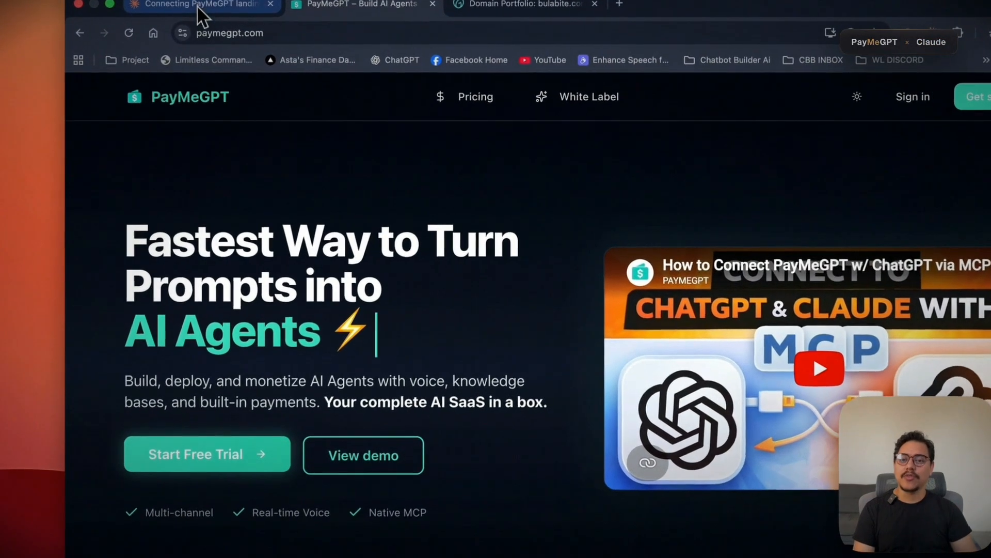
- Open the generated Paws & Care Fiji landing page from the Claude chat and review its sections
{"action": "left_click", "coordinate": [195, 36]}
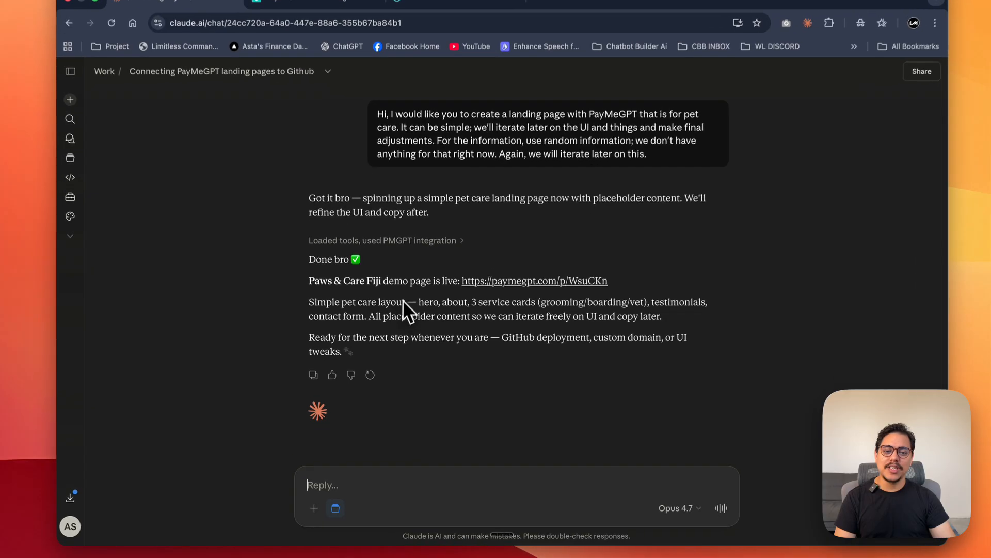
{"action": "left_click", "coordinate": [508, 302]}
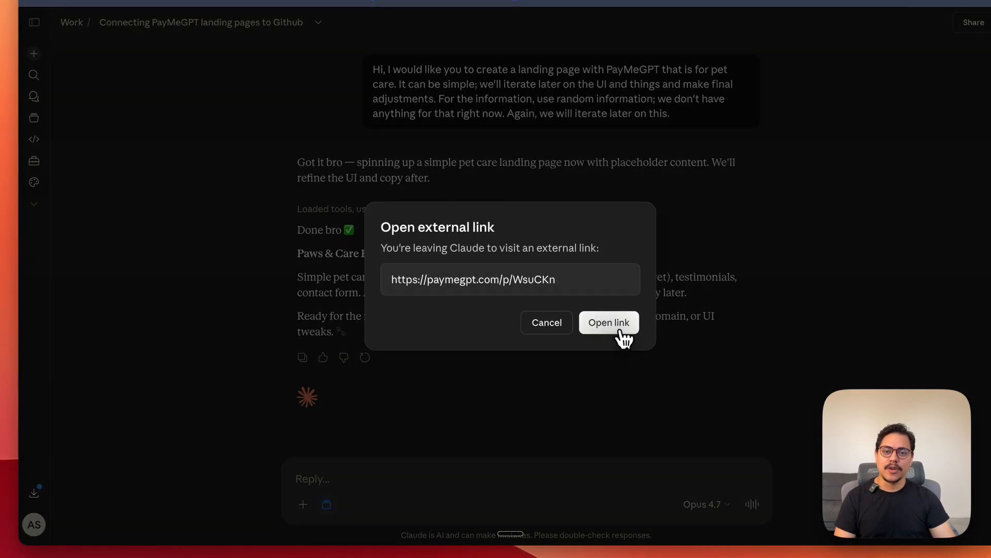
{"action": "left_click", "coordinate": [614, 326]}
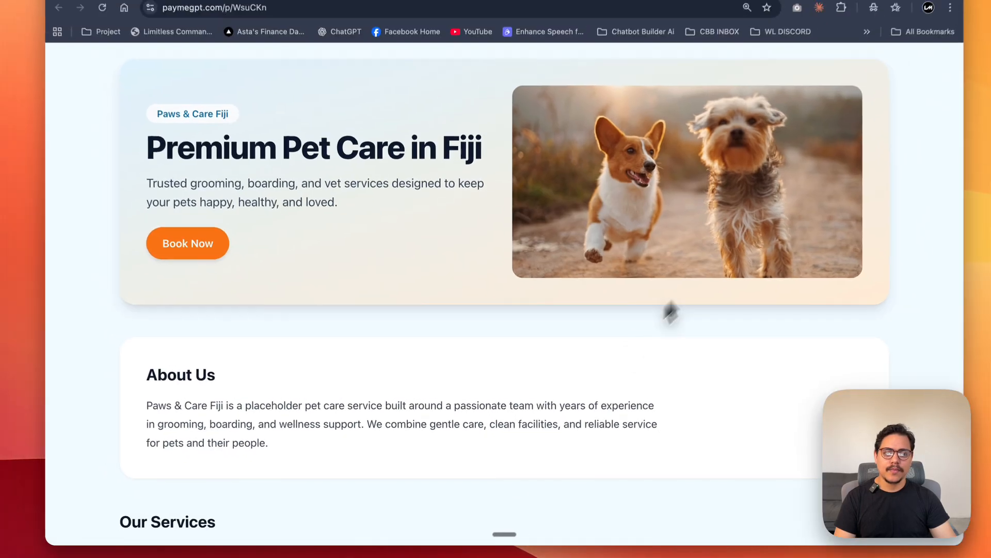
{"action": "scroll", "coordinate": [511, 230], "scroll_direction": "down", "scroll_amount": 8}
{"action": "scroll", "coordinate": [511, 281], "scroll_direction": "down", "scroll_amount": 5}
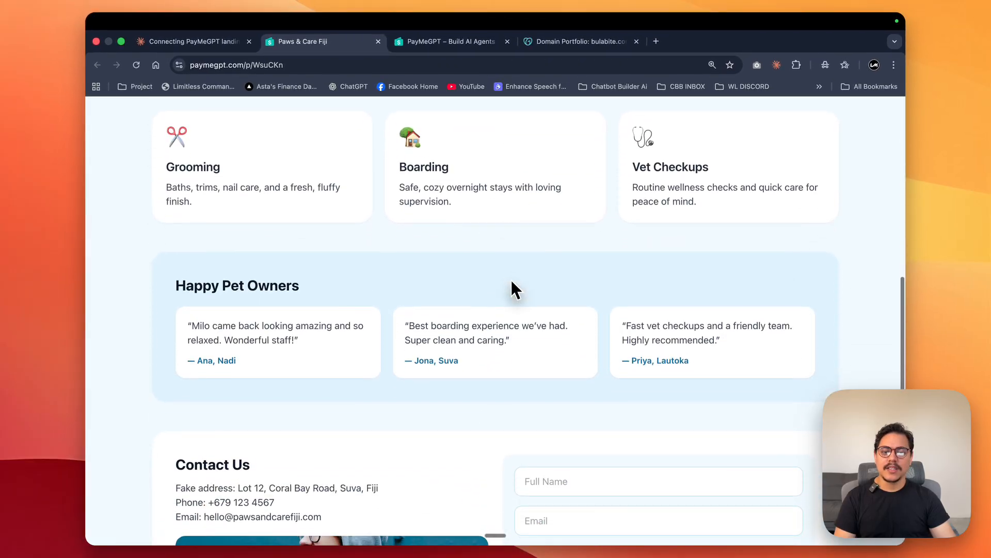
{"action": "scroll", "coordinate": [512, 281], "scroll_direction": "up", "scroll_amount": 4}
{"action": "scroll", "coordinate": [511, 281], "scroll_direction": "up", "scroll_amount": 8}
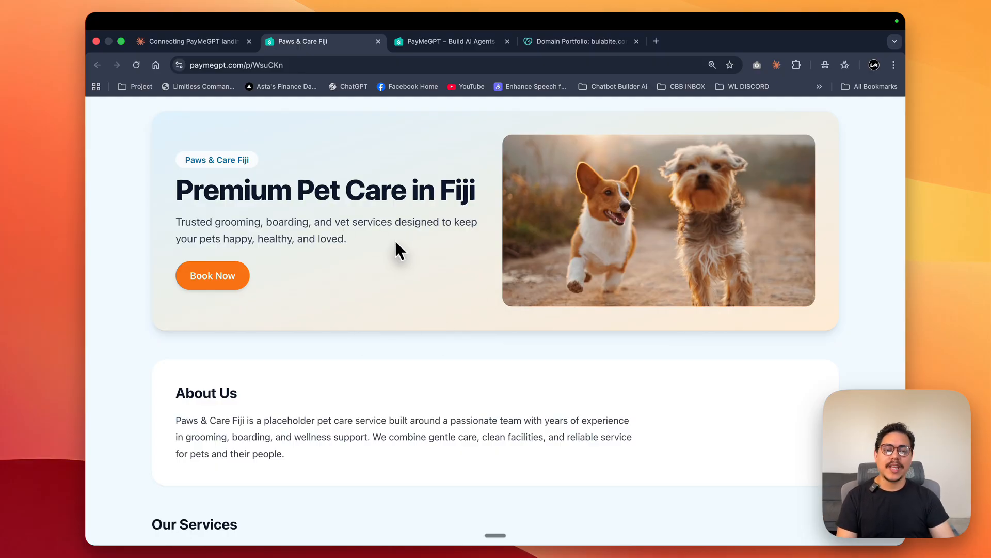
{"action": "scroll", "coordinate": [396, 242], "scroll_direction": "down", "scroll_amount": 10}
{"action": "scroll", "coordinate": [395, 238], "scroll_direction": "up", "scroll_amount": 10}
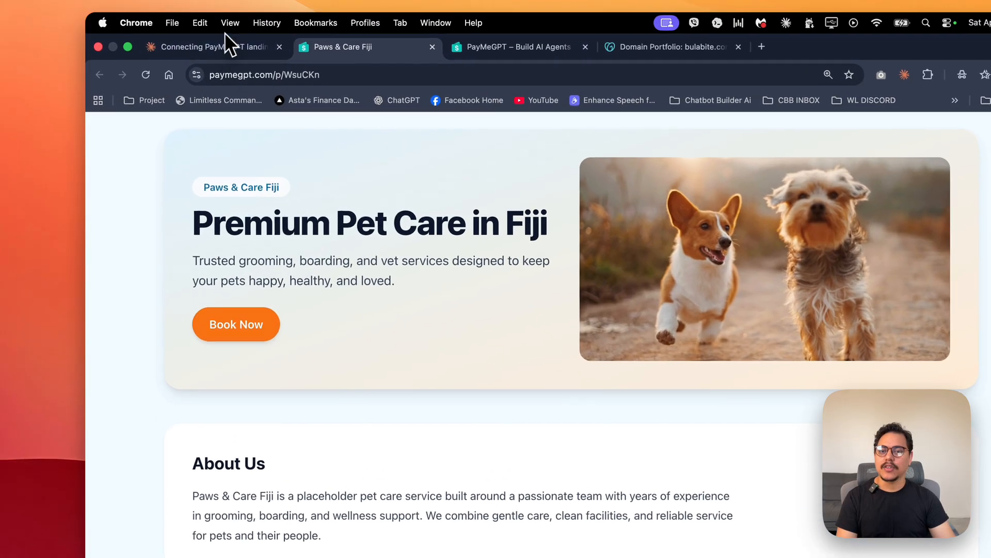
- Ask Claude "Let's change the book button now to green.", always allow the PMGPT get and update landing page tools, and view the page
{"action": "left_click", "coordinate": [206, 41]}
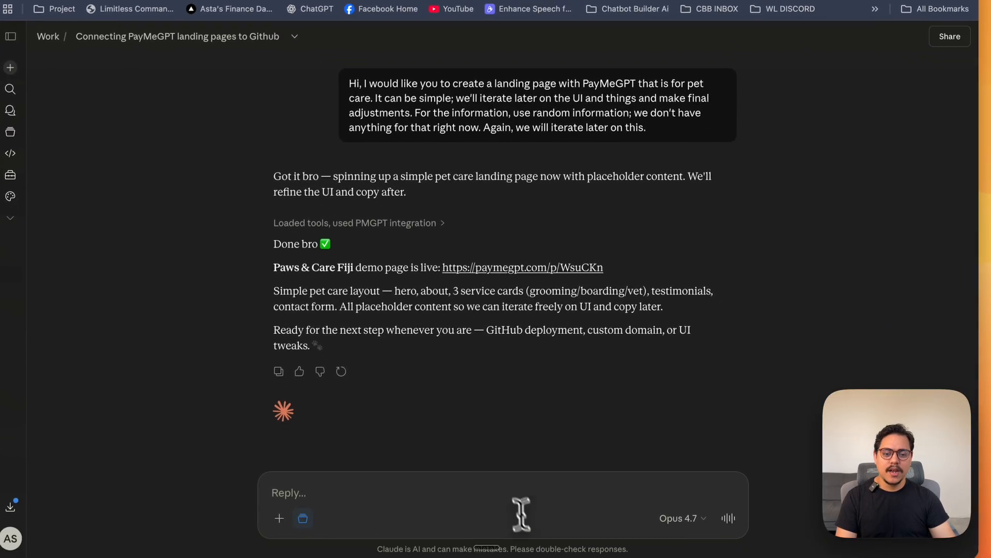
{"action": "left_click", "coordinate": [508, 492]}
{"action": "key", "text": "fn"}
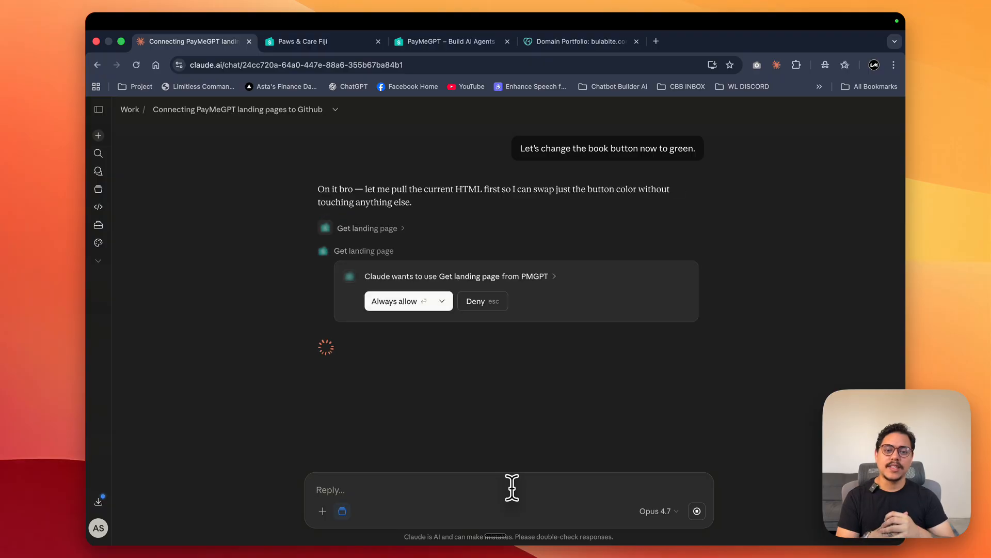
{"action": "left_click", "coordinate": [379, 302]}
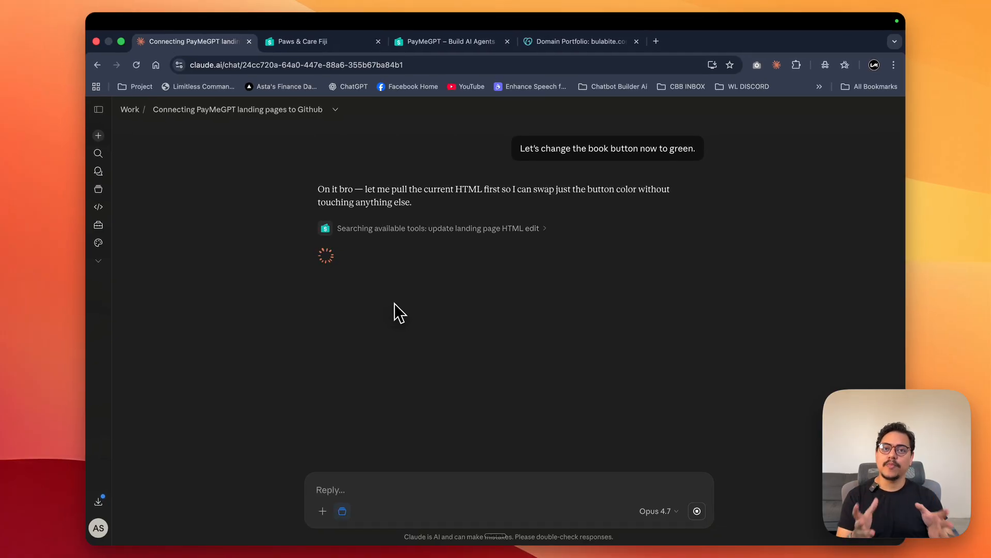
{"action": "left_click", "coordinate": [394, 300]}
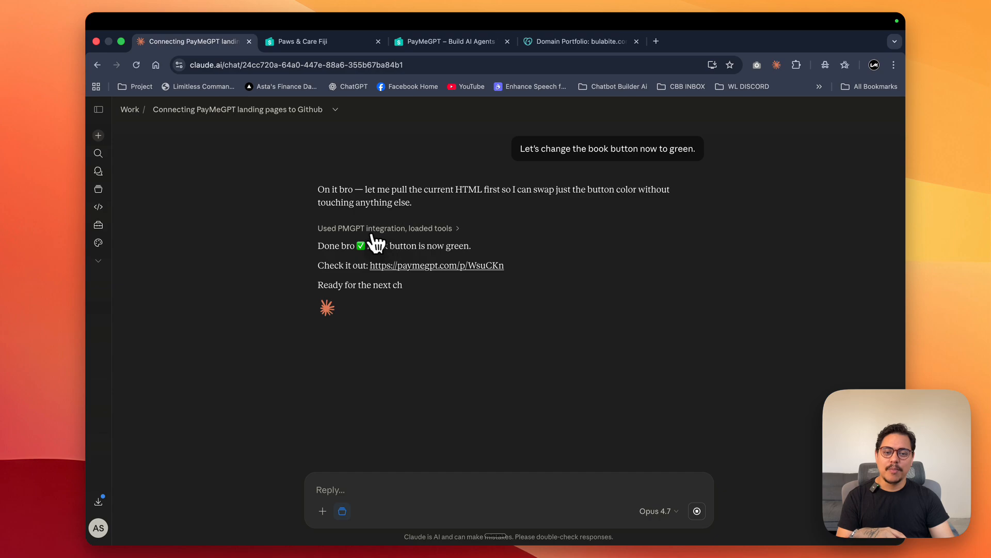
{"action": "left_click", "coordinate": [323, 42]}
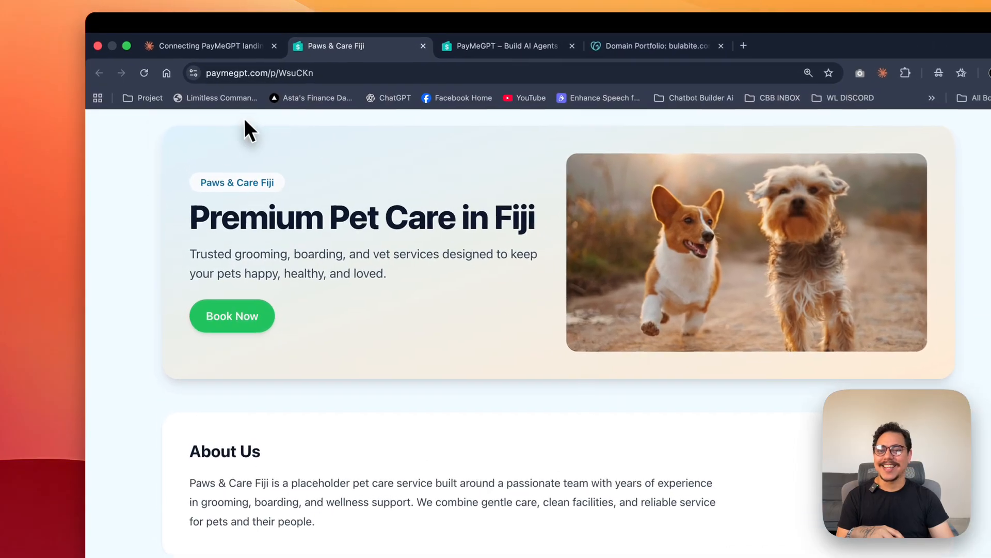
- Ask Claude to "Push this landing page to GitHub to be hosted on a repo. Create a new repo for this."
{"action": "left_click", "coordinate": [194, 49]}
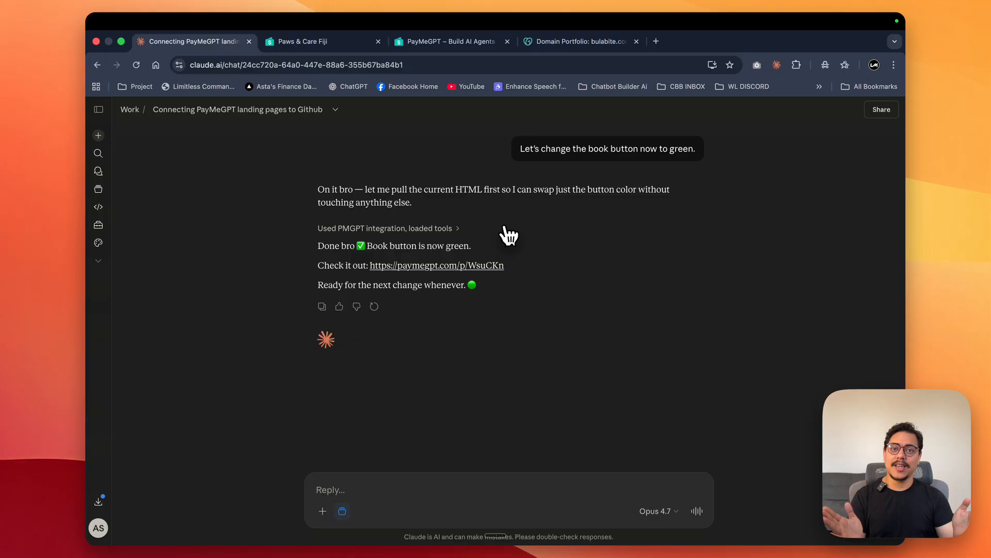
{"action": "left_click", "coordinate": [526, 483]}
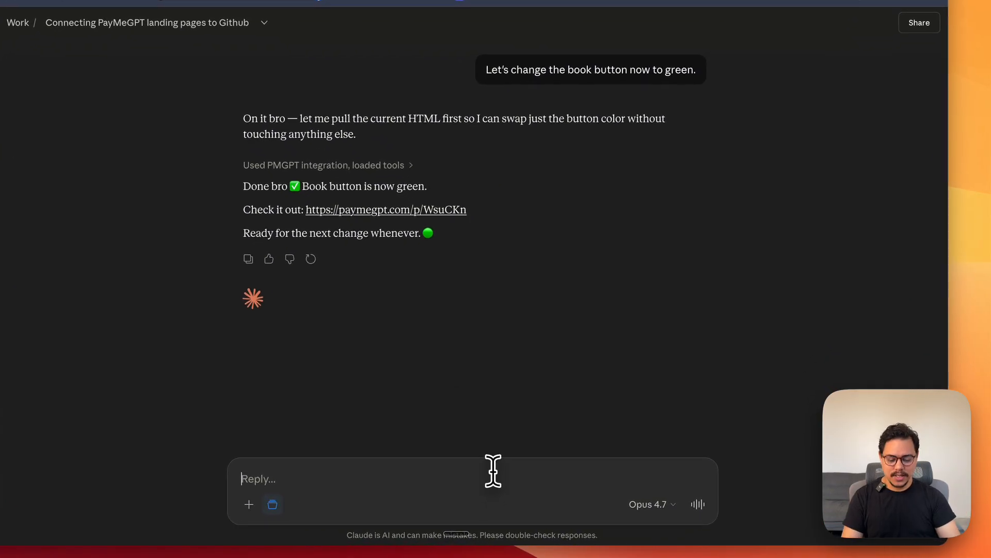
{"action": "key", "text": "fn"}
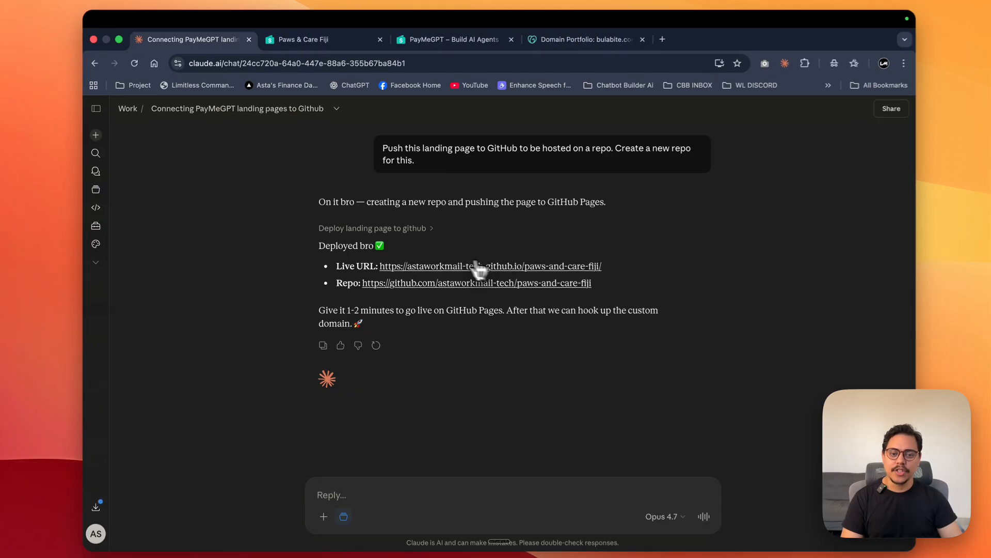
- Open the deployed GitHub Pages live URL from the chat, review the page and close it
{"action": "left_click", "coordinate": [478, 267]}
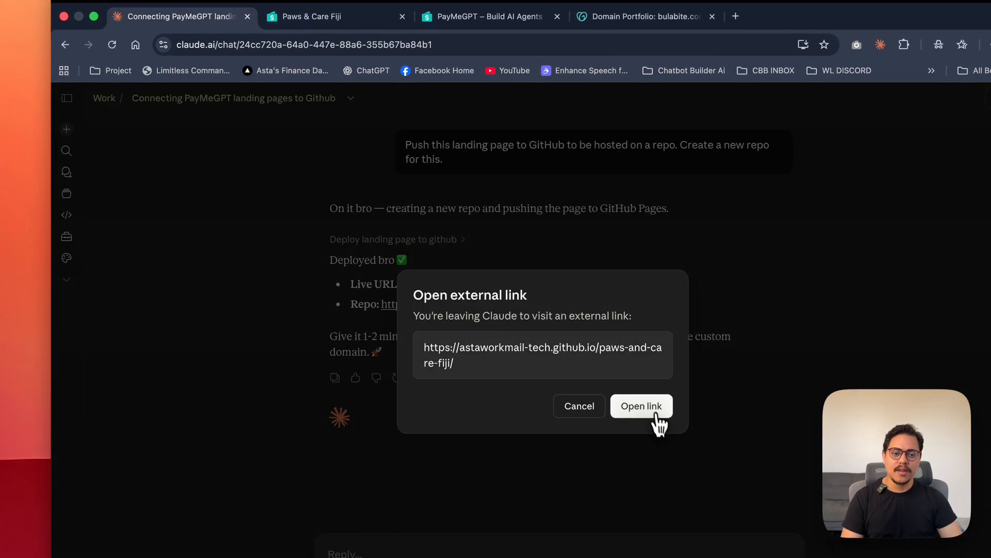
{"action": "left_click", "coordinate": [659, 418]}
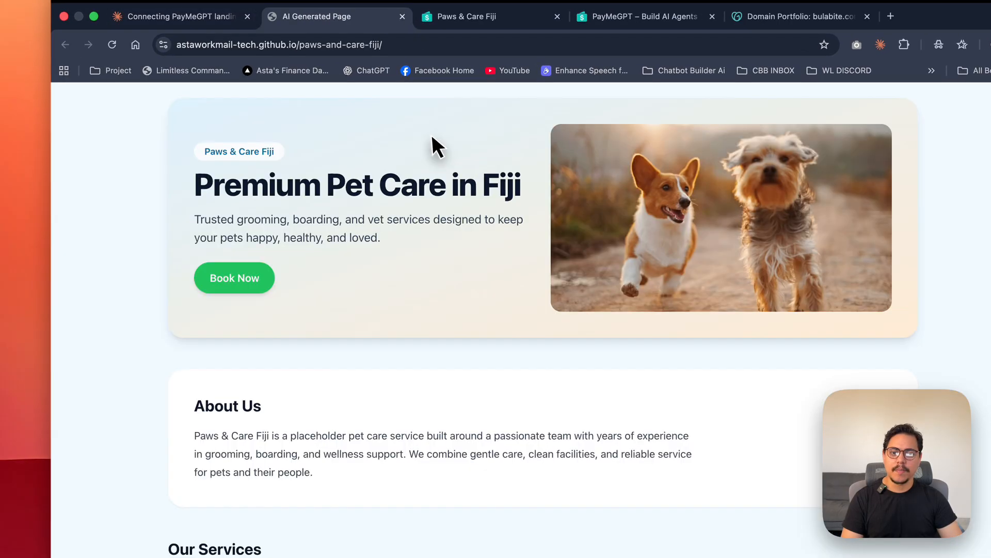
{"action": "scroll", "coordinate": [416, 291], "scroll_direction": "down", "scroll_amount": 10}
{"action": "scroll", "coordinate": [415, 289], "scroll_direction": "up", "scroll_amount": 10}
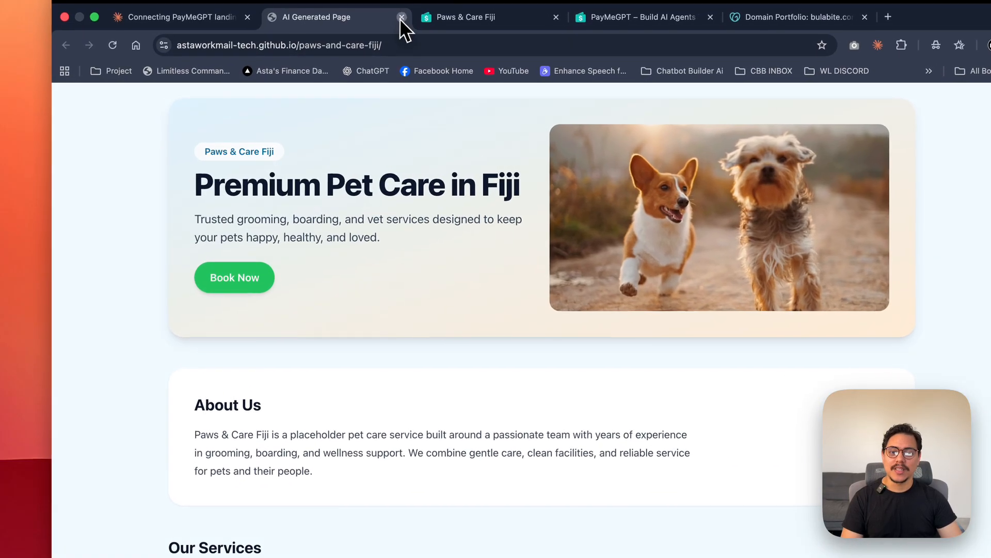
{"action": "left_click", "coordinate": [398, 20]}
{"action": "left_click", "coordinate": [398, 20]}
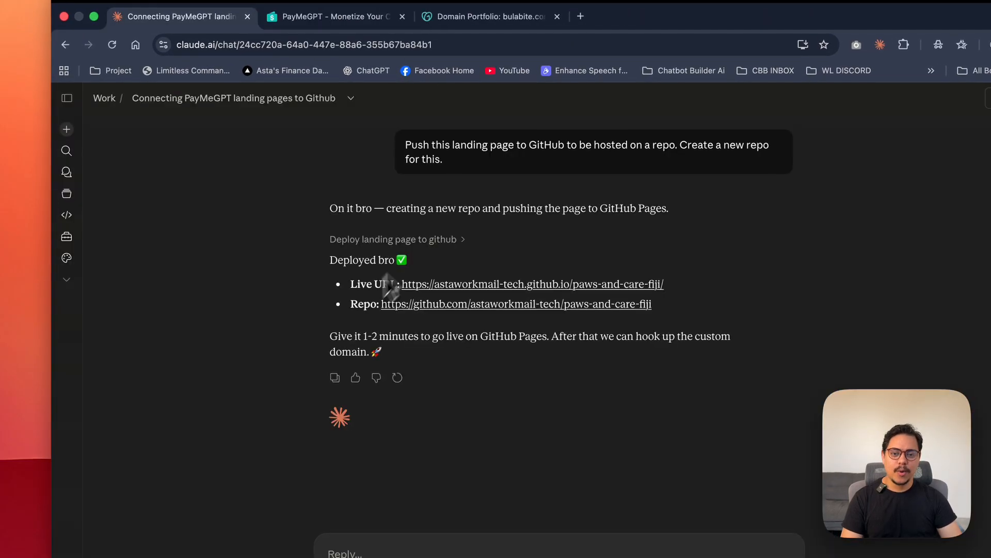
- Open the paws-and-care-fiji repository from the chat and go to the custom domain section of its Pages settings
{"action": "left_click", "coordinate": [422, 306]}
{"action": "left_click", "coordinate": [638, 405]}
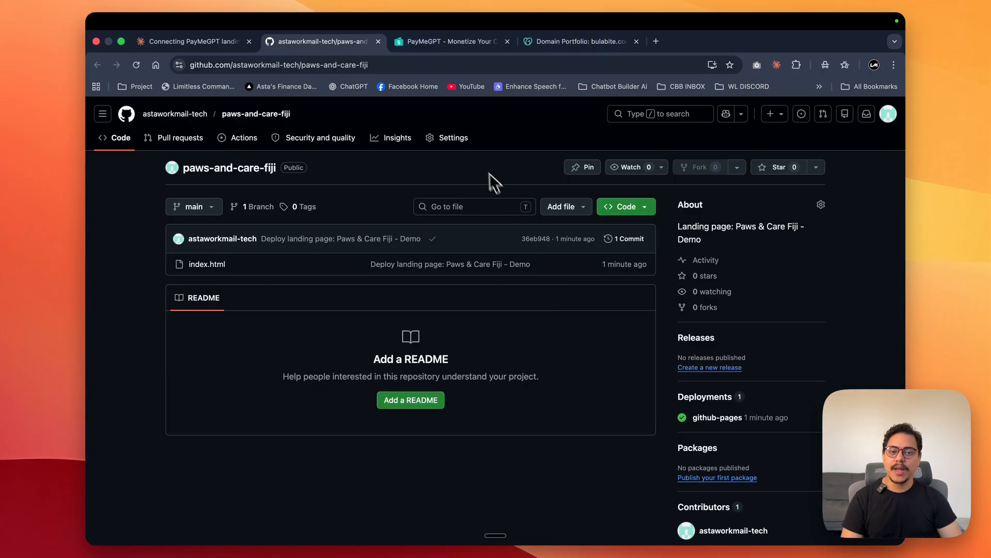
{"action": "left_click", "coordinate": [461, 138]}
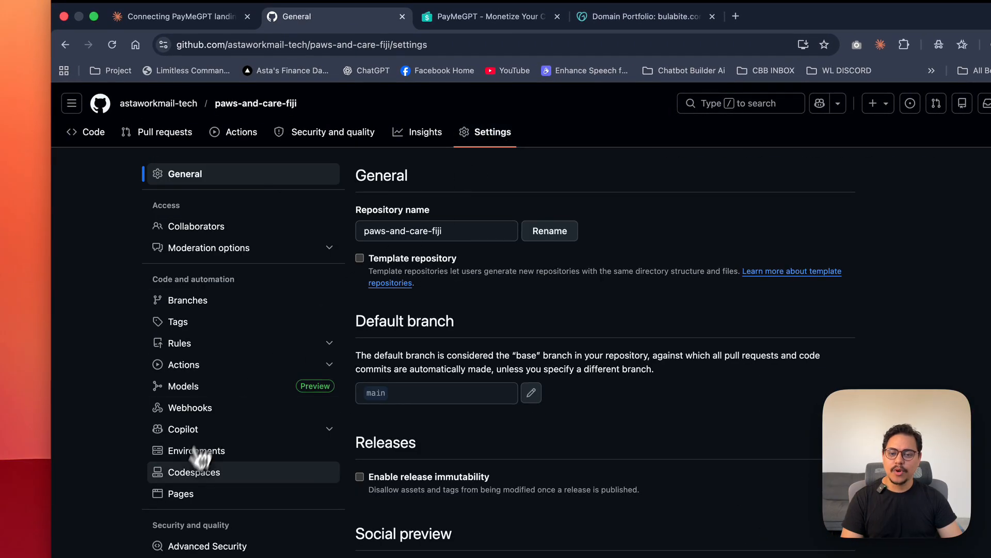
{"action": "left_click", "coordinate": [223, 494]}
{"action": "scroll", "coordinate": [730, 380], "scroll_direction": "down", "scroll_amount": 5}
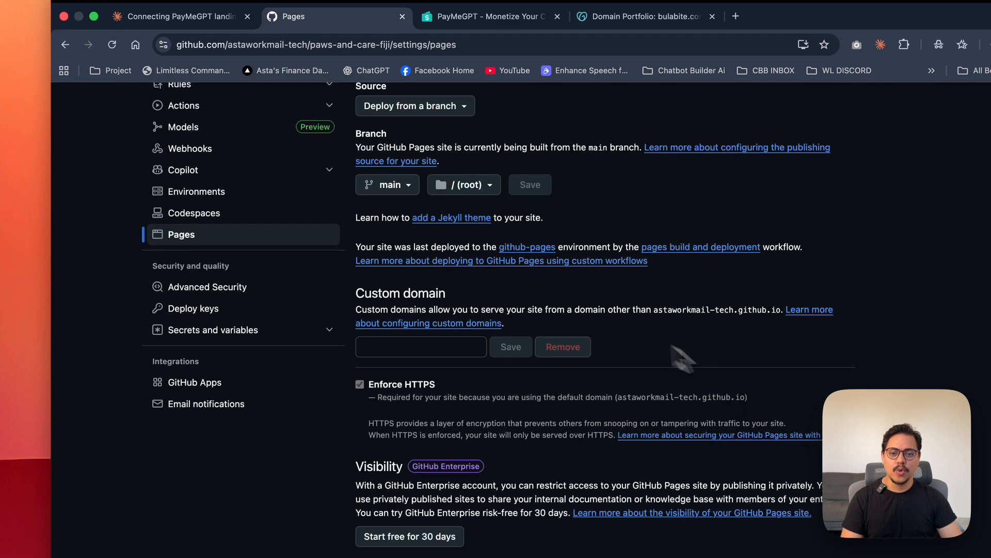
{"action": "left_click_drag", "start_coordinate": [354, 292], "coordinate": [531, 299]}
{"action": "left_click", "coordinate": [531, 290]}
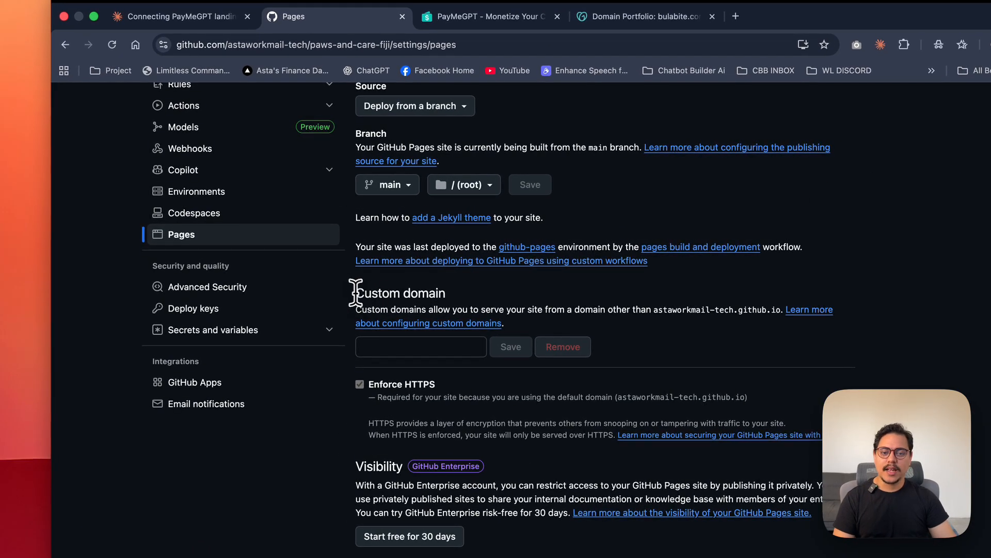
{"action": "left_click", "coordinate": [506, 292]}
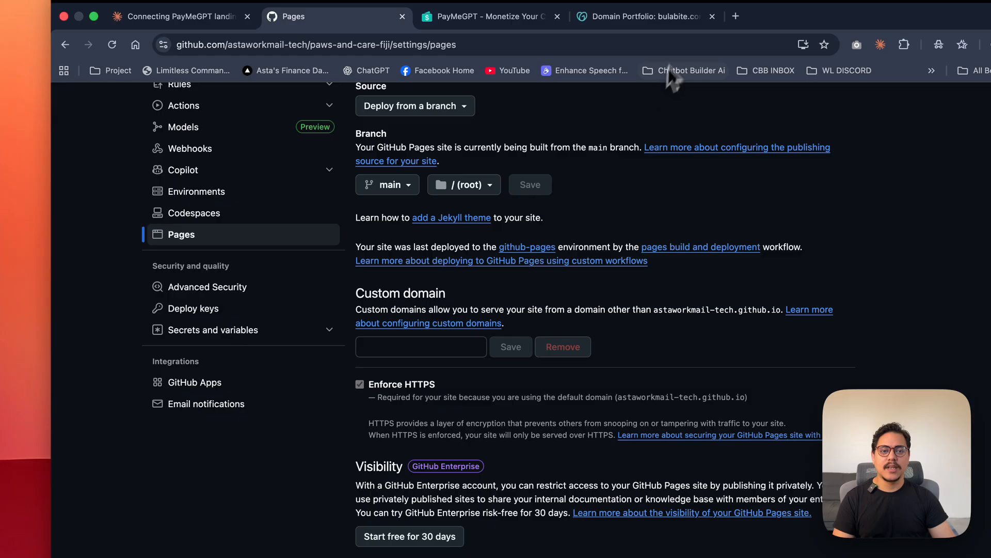
- Copy bulabite.com from GoDaddy, save it as the GitHub Pages custom domain and inspect the DNS check
{"action": "left_click", "coordinate": [657, 16]}
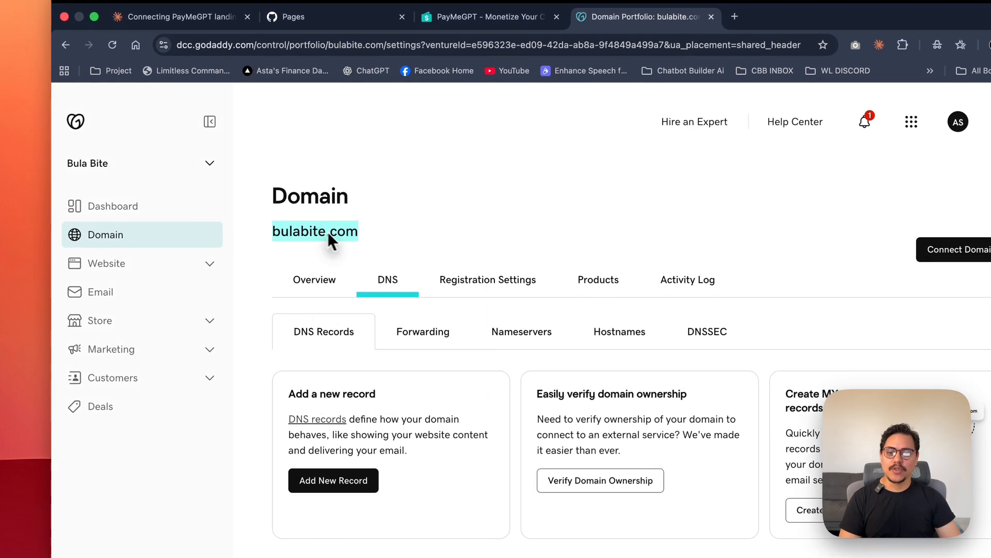
{"action": "right_click", "coordinate": [314, 221]}
{"action": "left_click", "coordinate": [371, 259]}
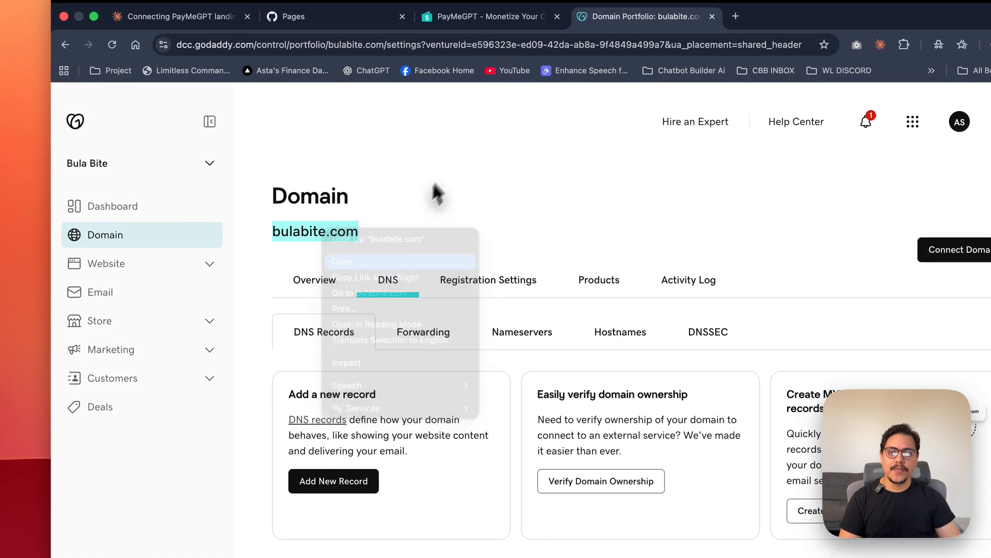
{"action": "left_click", "coordinate": [449, 24]}
{"action": "left_click", "coordinate": [330, 16]}
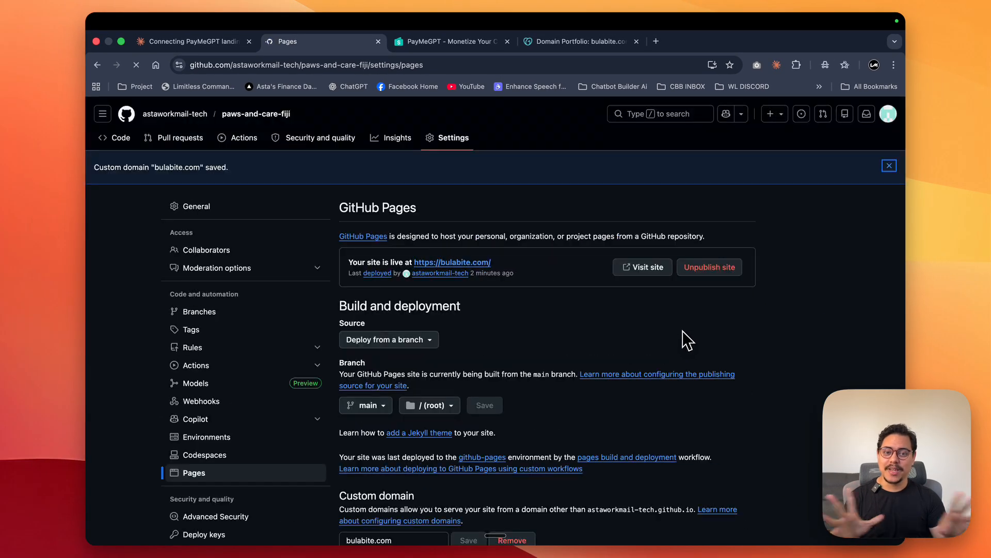
{"action": "scroll", "coordinate": [682, 331], "scroll_direction": "down", "scroll_amount": 5}
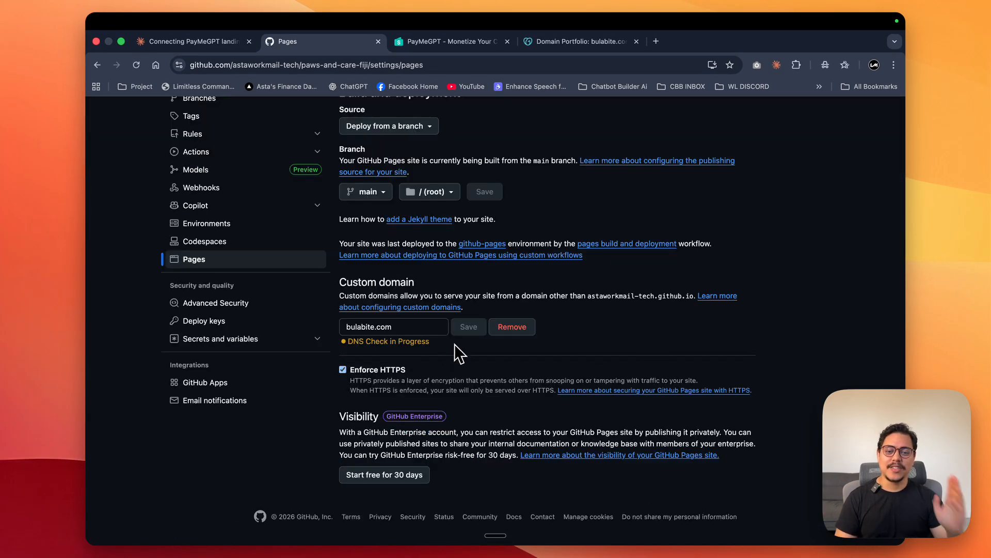
{"action": "scroll", "coordinate": [490, 348], "scroll_direction": "down", "scroll_amount": 2}
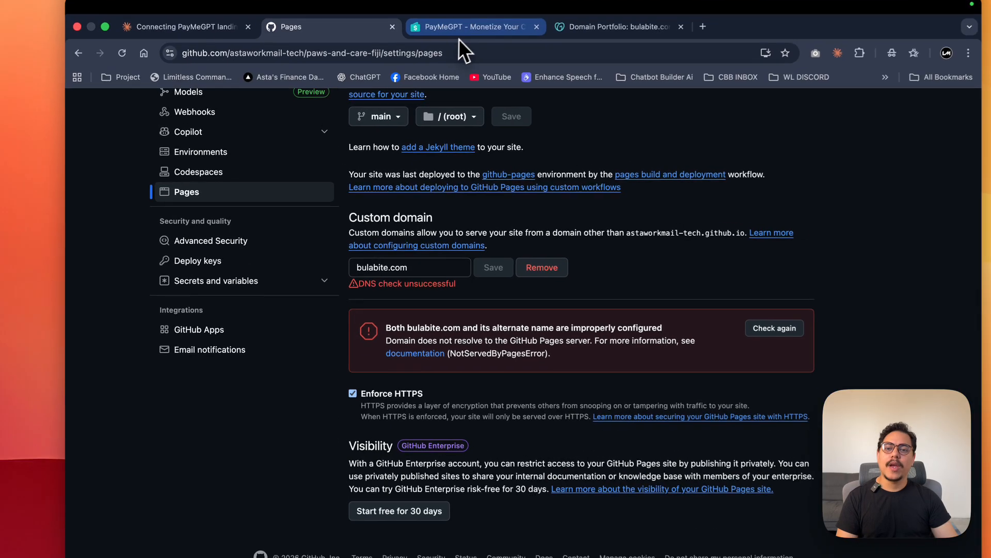
- Tell Claude the domain was added but failed, ask which IP addresses the GoDaddy DNS records need, and read the answer
{"action": "left_click", "coordinate": [170, 27]}
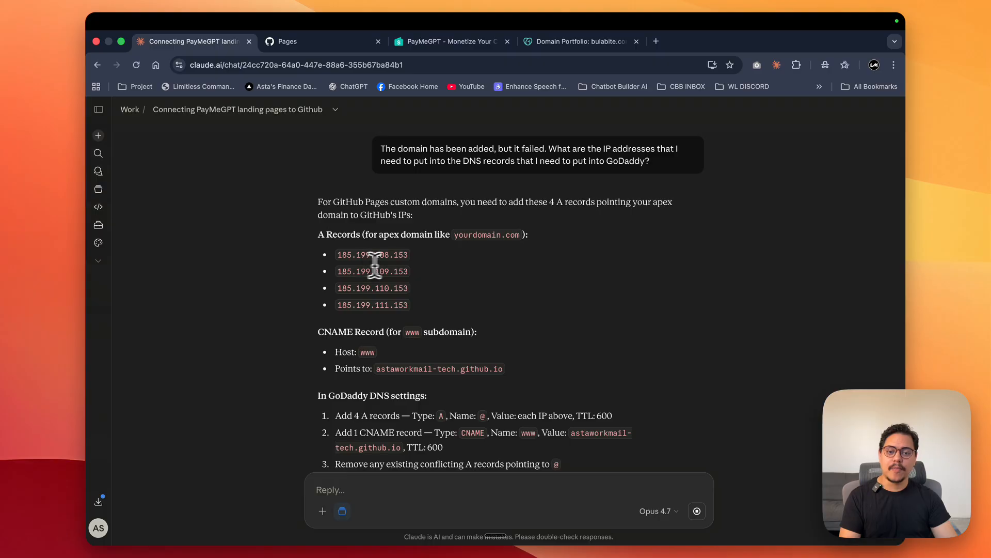
{"action": "scroll", "coordinate": [403, 265], "scroll_direction": "down", "scroll_amount": 2}
{"action": "scroll", "coordinate": [403, 266], "scroll_direction": "up", "scroll_amount": 1}
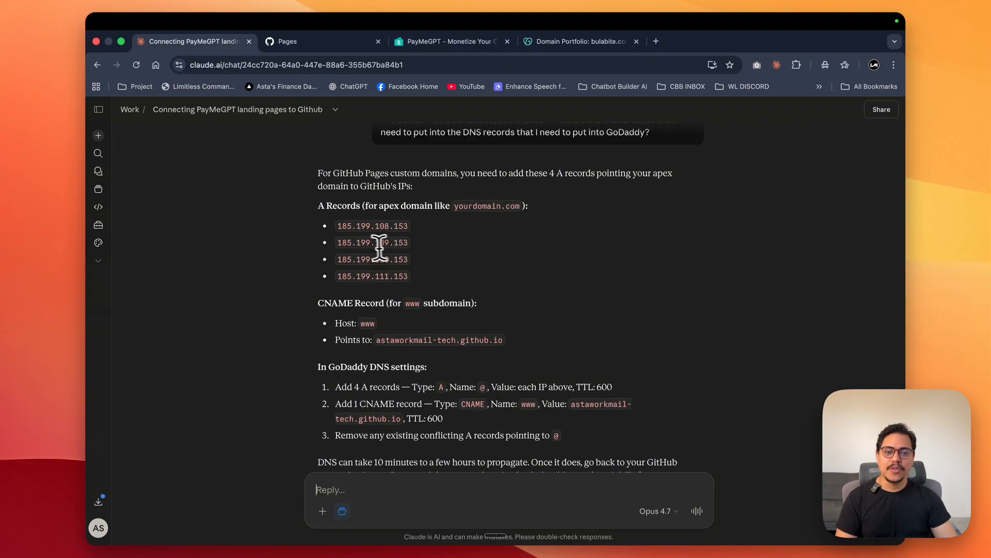
- Place the GoDaddy domain page side by side with the Claude chat and look over the existing DNS records
{"action": "left_click_drag", "start_coordinate": [580, 43], "coordinate": [340, 50]}
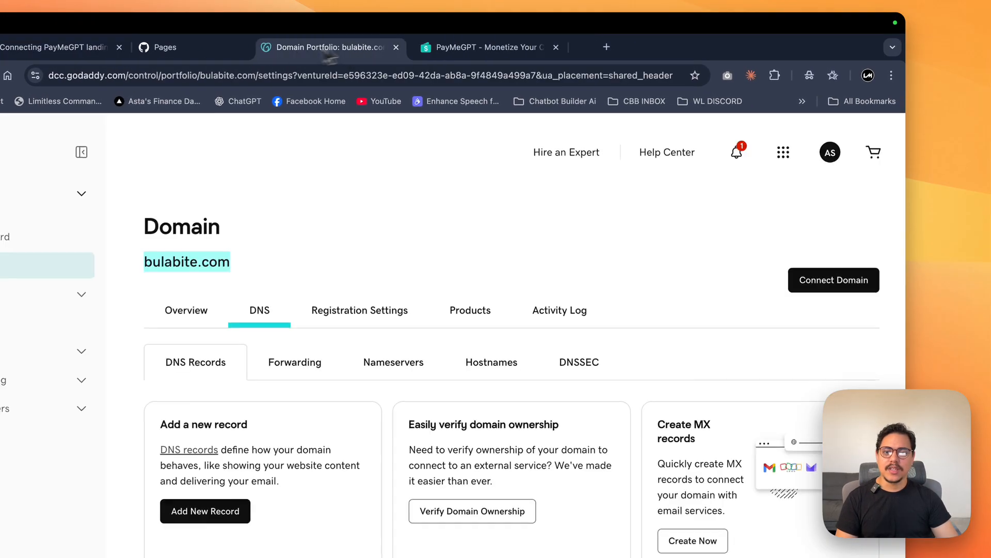
{"action": "left_click_drag", "start_coordinate": [227, 59], "coordinate": [208, 58]}
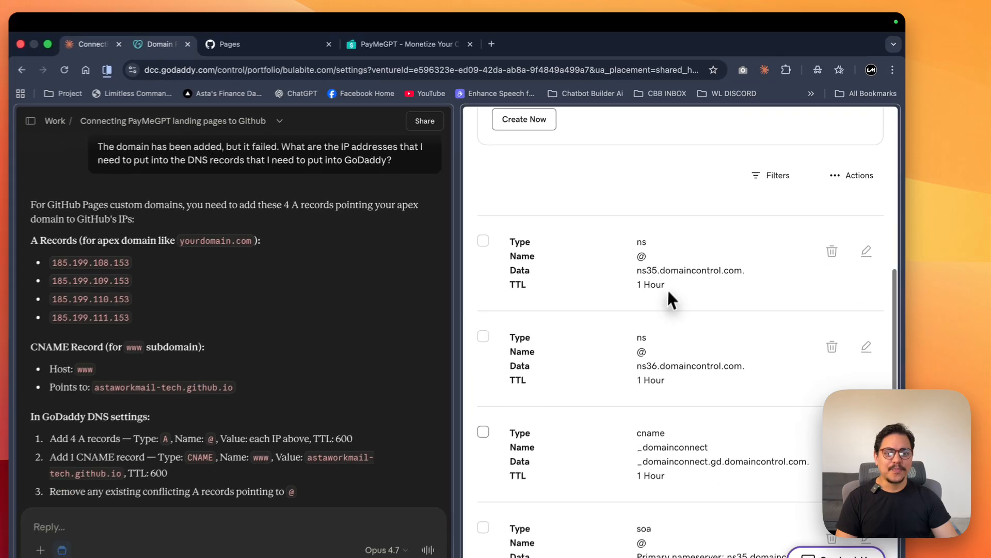
{"action": "scroll", "coordinate": [692, 256], "scroll_direction": "down", "scroll_amount": 6}
{"action": "scroll", "coordinate": [692, 255], "scroll_direction": "up", "scroll_amount": 8}
{"action": "scroll", "coordinate": [691, 255], "scroll_direction": "up", "scroll_amount": 7}
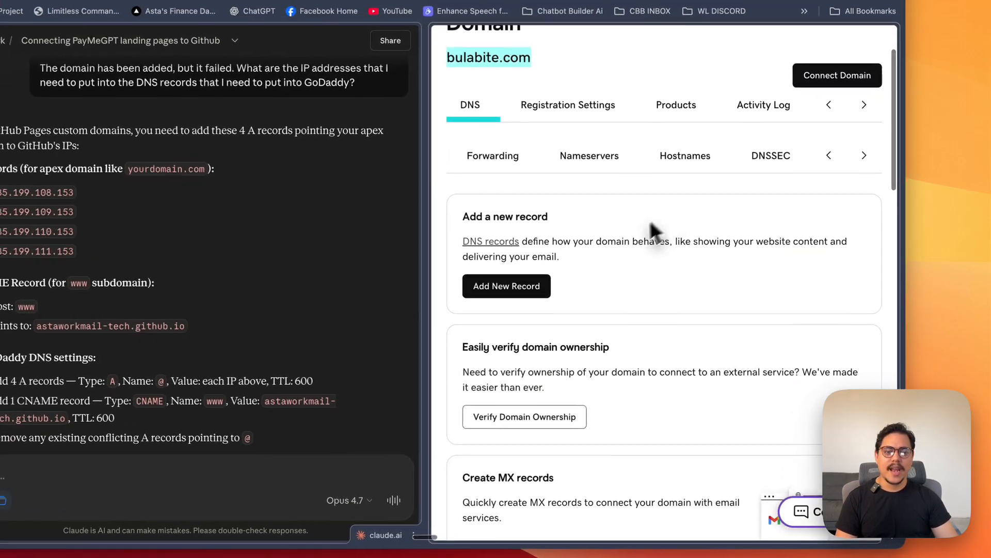
- Open a blank new DNS record form for bulabite.com alongside Claude's record instructions
{"action": "left_click", "coordinate": [542, 287]}
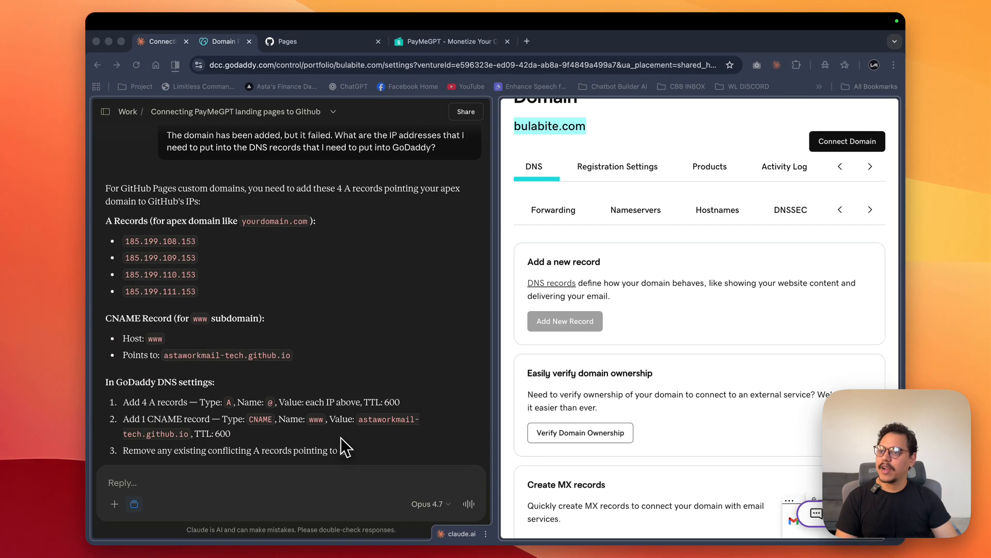
{"action": "key", "text": "super+t"}
{"action": "key", "text": "super+w"}
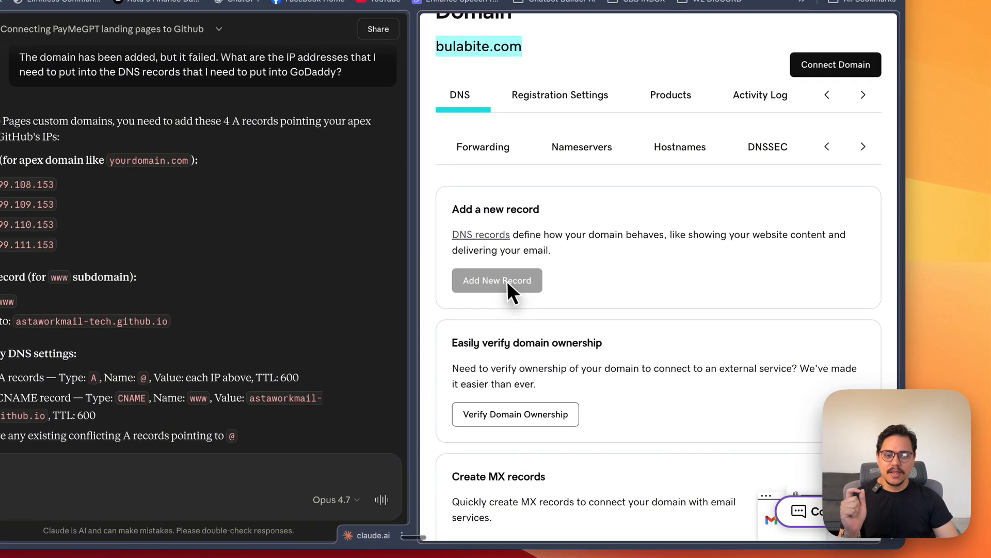
{"action": "scroll", "coordinate": [589, 296], "scroll_direction": "down", "scroll_amount": 8}
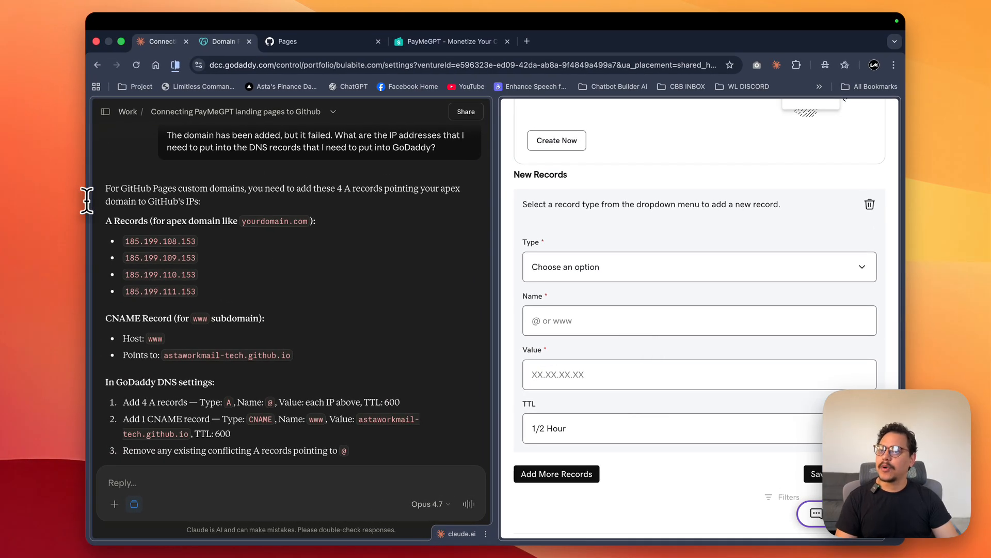
{"action": "left_click", "coordinate": [87, 201]}
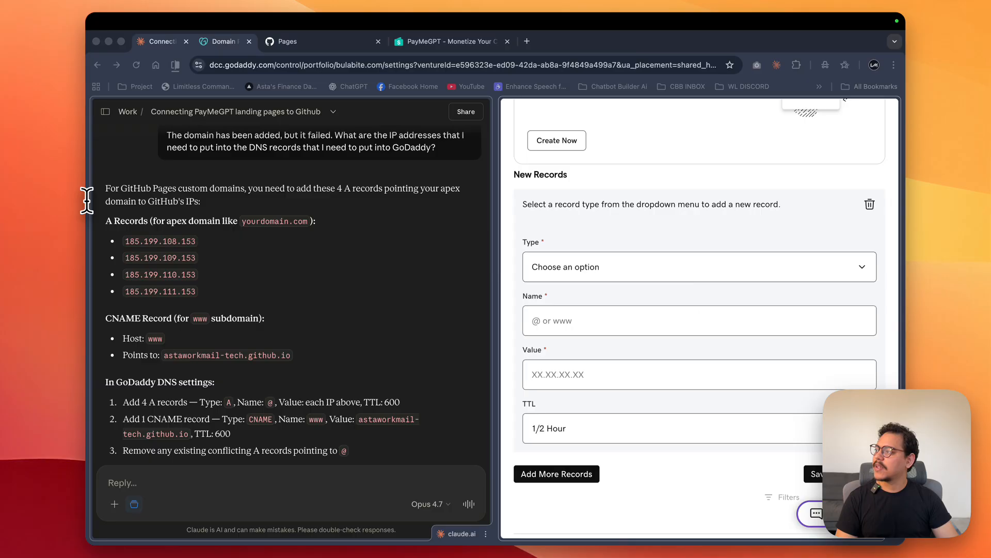
- Set the new DNS record's type to A and its name to @
{"action": "scroll", "coordinate": [620, 232], "scroll_direction": "down", "scroll_amount": 2}
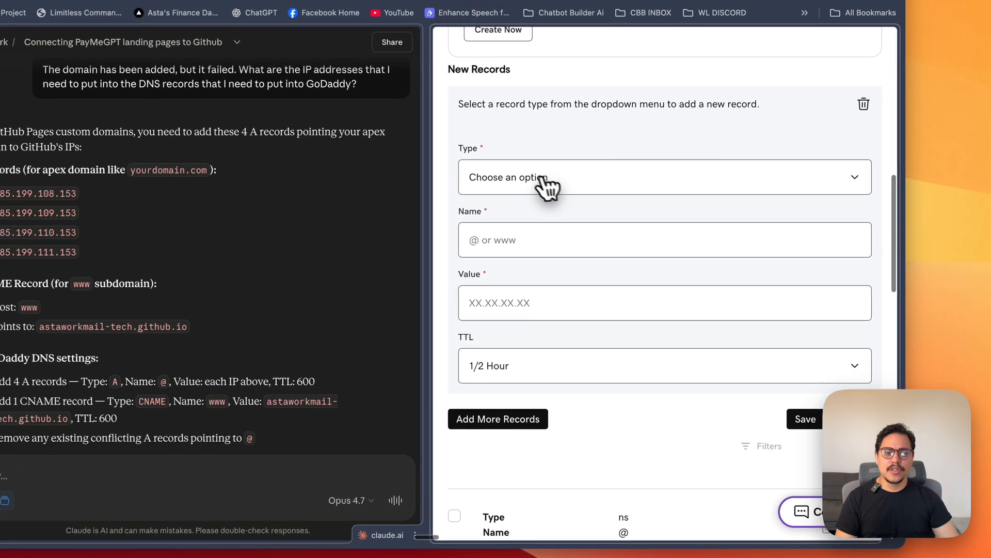
{"action": "left_click", "coordinate": [551, 175]}
{"action": "left_click", "coordinate": [470, 180]}
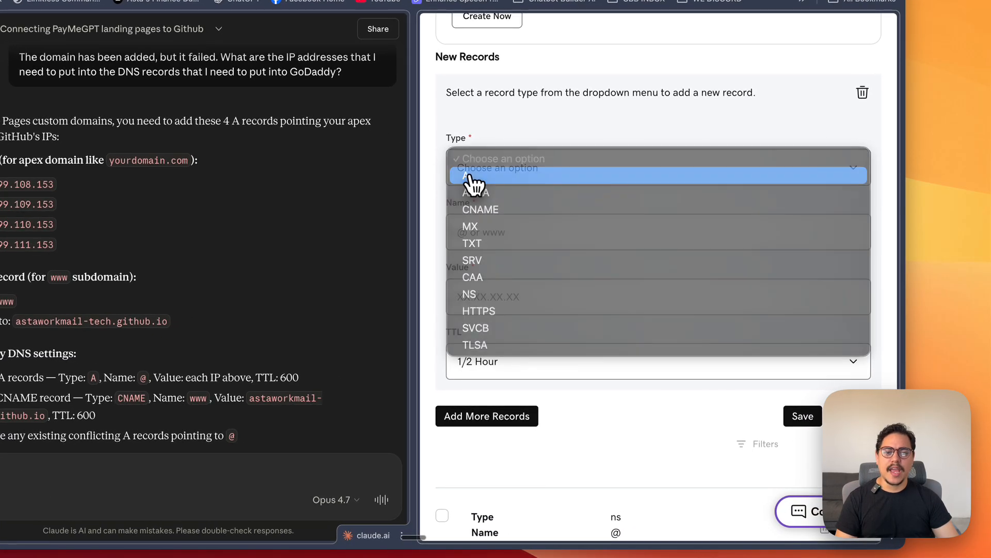
{"action": "scroll", "coordinate": [485, 166], "scroll_direction": "down", "scroll_amount": 2}
{"action": "left_click", "coordinate": [497, 150]}
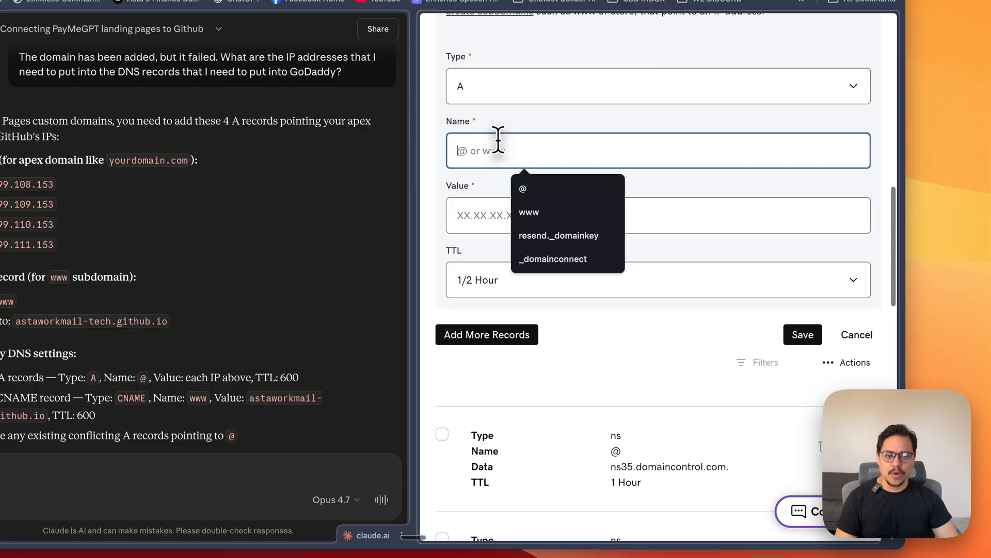
{"action": "left_click", "coordinate": [551, 180]}
{"action": "left_click", "coordinate": [560, 188]}
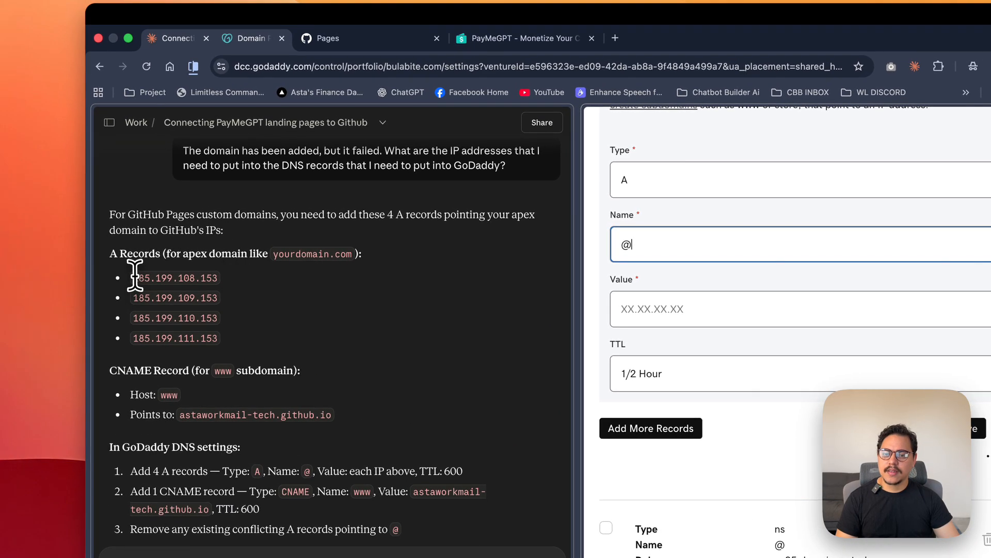
- Copy 185.199.108.153 from Claude's answer into the A record's value and save the record
{"action": "left_click_drag", "start_coordinate": [129, 277], "coordinate": [214, 277]}
{"action": "key", "text": "super+c"}
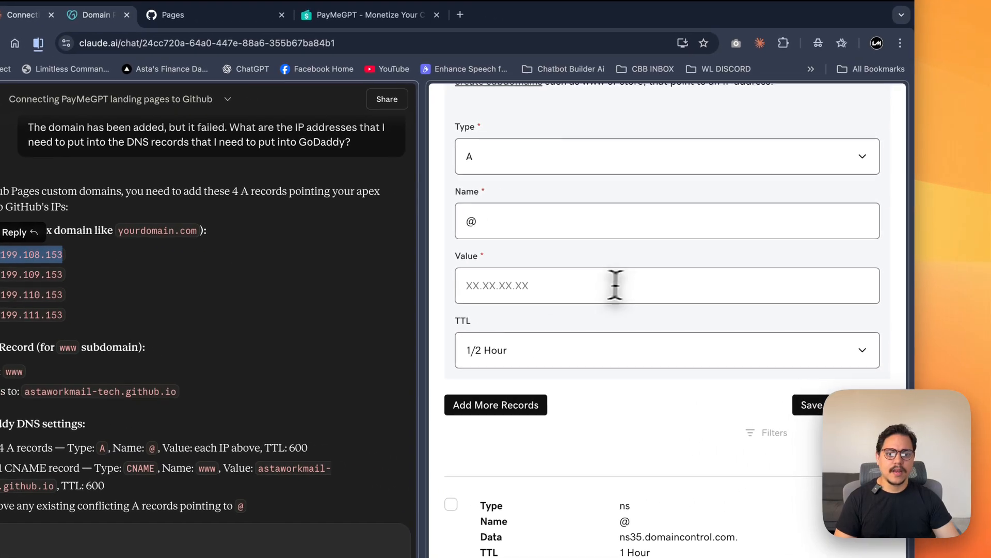
{"action": "left_click", "coordinate": [768, 303]}
{"action": "key", "text": "super+v"}
{"action": "scroll", "coordinate": [653, 301], "scroll_direction": "down", "scroll_amount": 2}
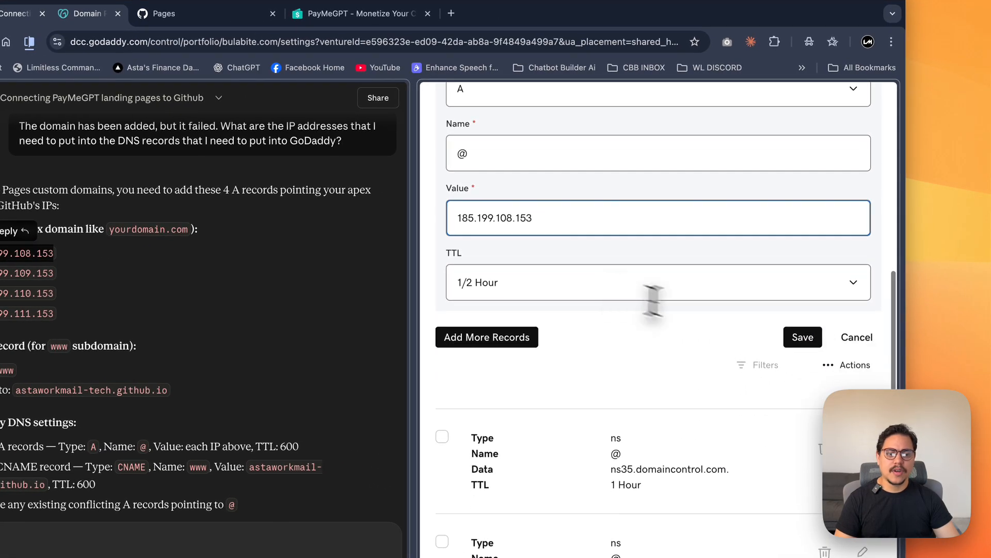
{"action": "left_click", "coordinate": [803, 338]}
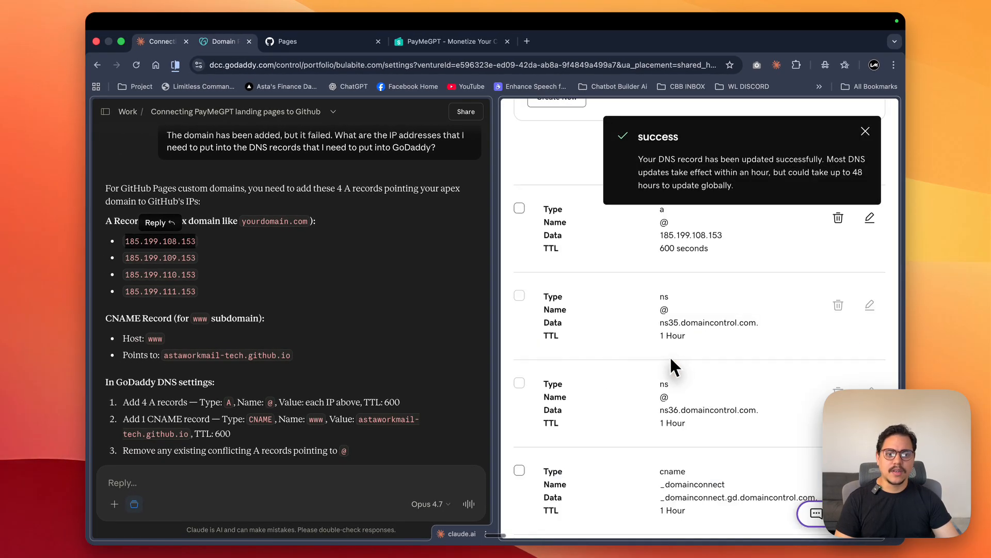
- Add a second A record named @ with the value 185.199.109.153 from Claude's list and save it
{"action": "scroll", "coordinate": [661, 354], "scroll_direction": "up", "scroll_amount": 10}
{"action": "left_click", "coordinate": [866, 131]}
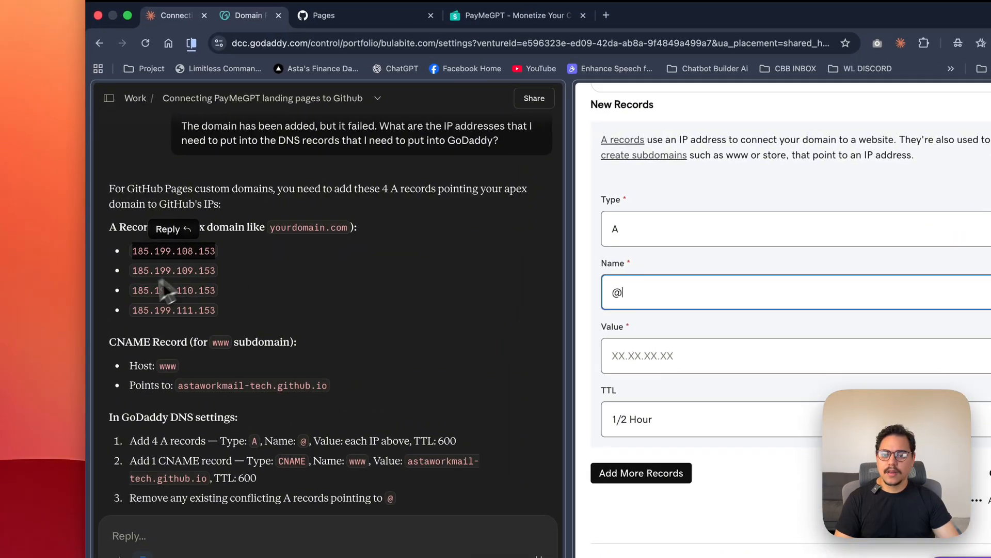
{"action": "double_click", "coordinate": [132, 257]}
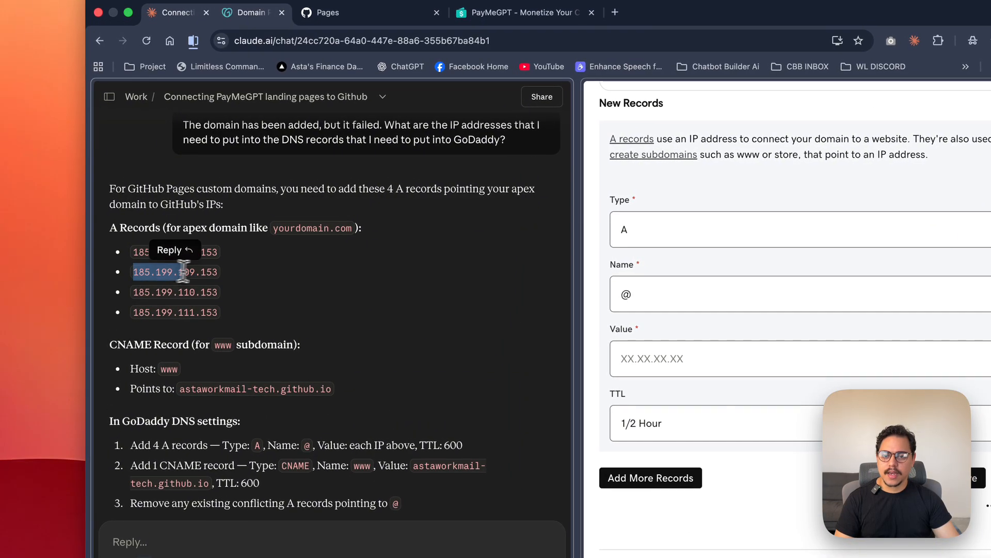
{"action": "left_click_drag", "start_coordinate": [183, 272], "coordinate": [215, 269]}
{"action": "key", "text": "super+c"}
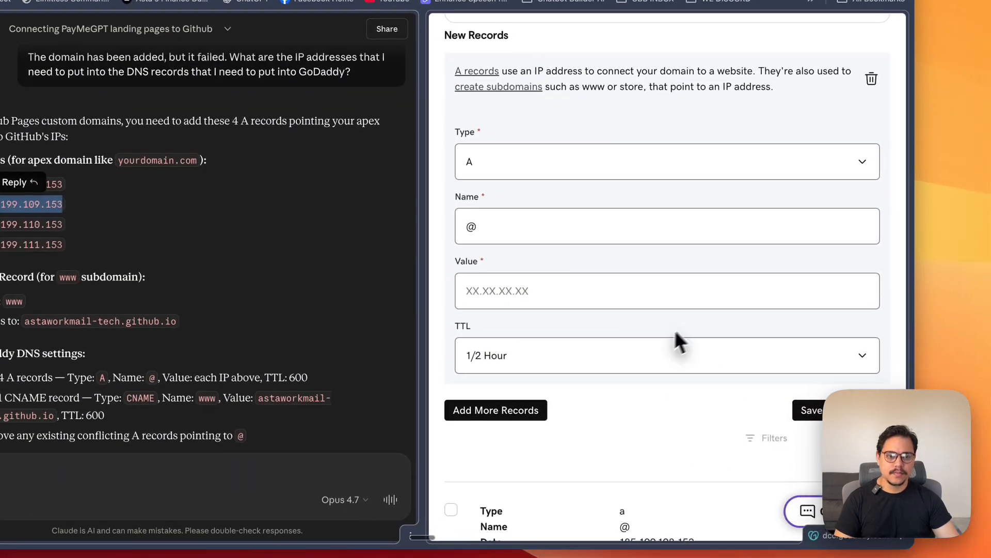
{"action": "left_click", "coordinate": [772, 356]}
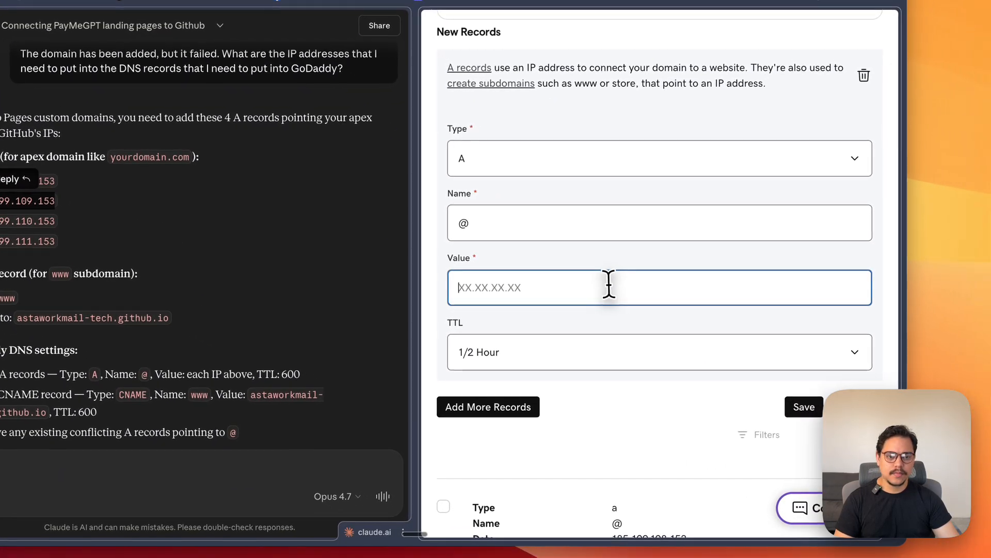
{"action": "key", "text": "super+v"}
{"action": "left_click", "coordinate": [804, 407]}
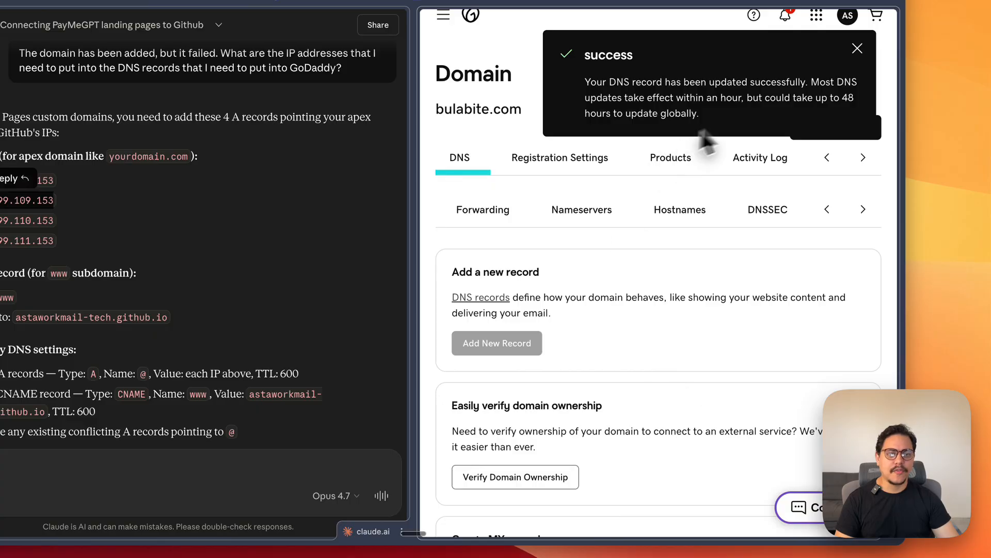
- Add a third A record named @ with the value 185.199.110.153 from Claude's list and save it
{"action": "scroll", "coordinate": [509, 248], "scroll_direction": "down", "scroll_amount": 10}
{"action": "left_click", "coordinate": [499, 248]}
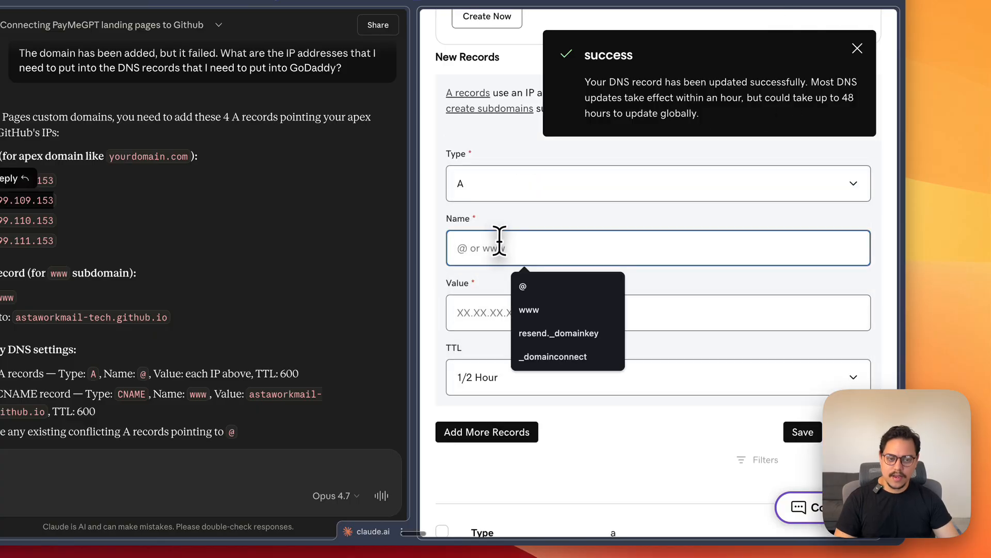
{"action": "type", "text": "@"}
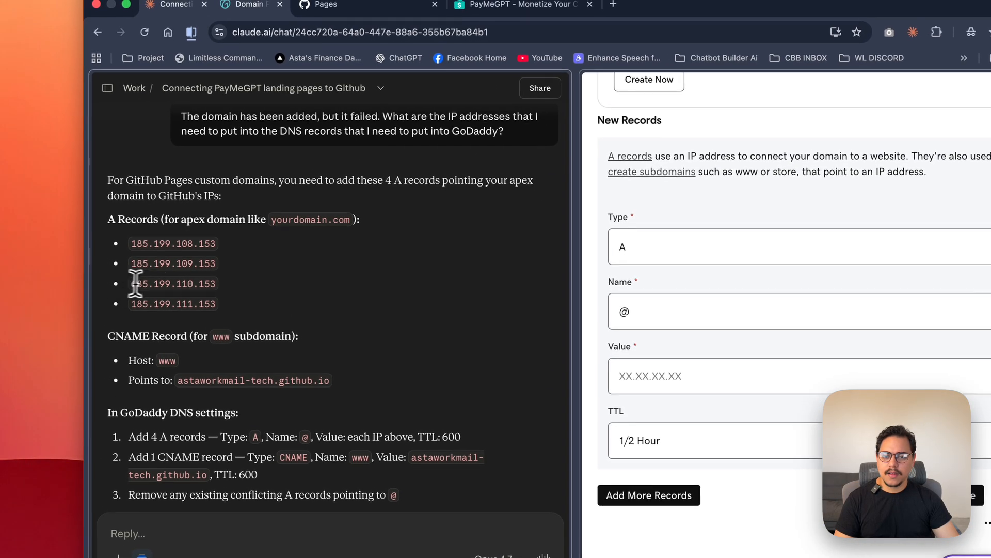
{"action": "left_click_drag", "start_coordinate": [135, 283], "coordinate": [209, 284]}
{"action": "key", "text": "super+c"}
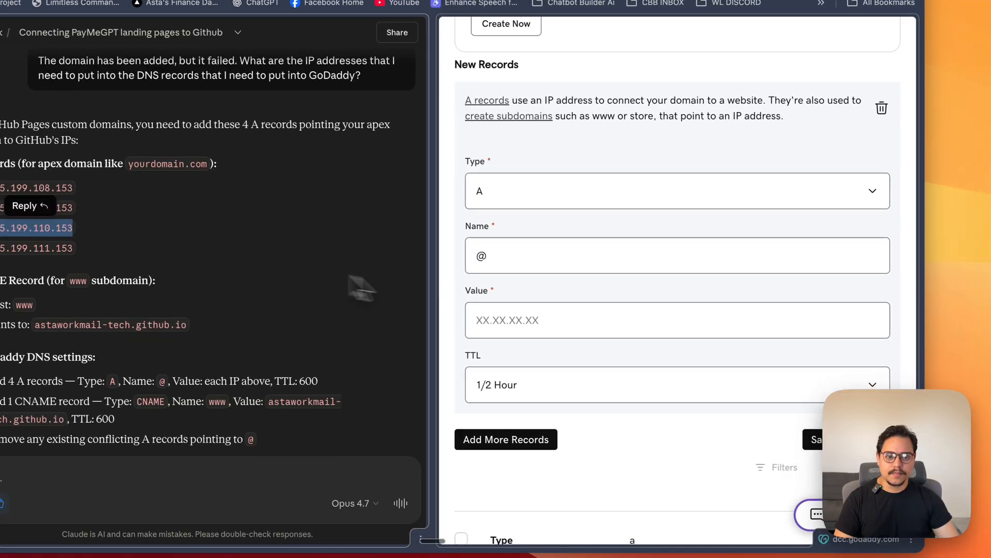
{"action": "left_click", "coordinate": [676, 367]}
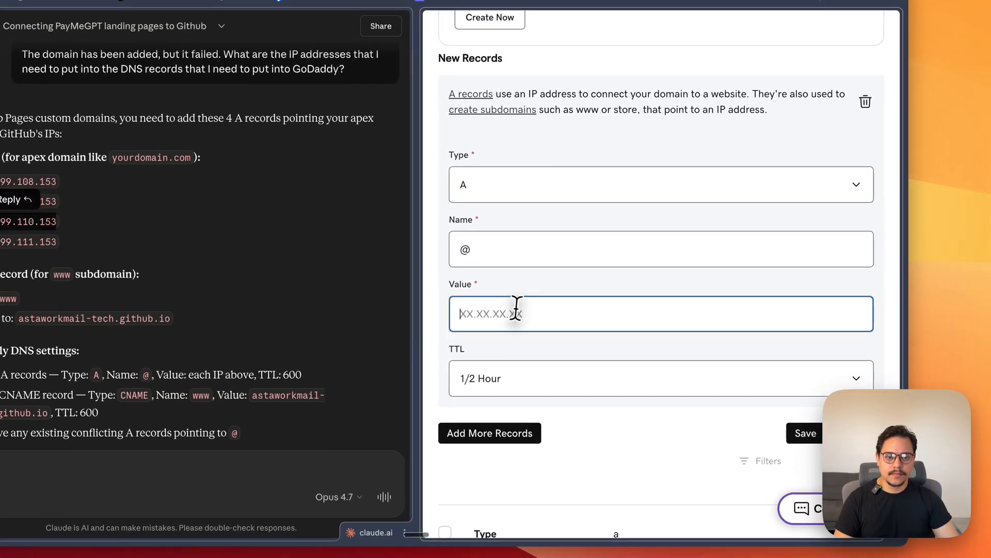
{"action": "key", "text": "super+v"}
{"action": "left_click", "coordinate": [805, 433]}
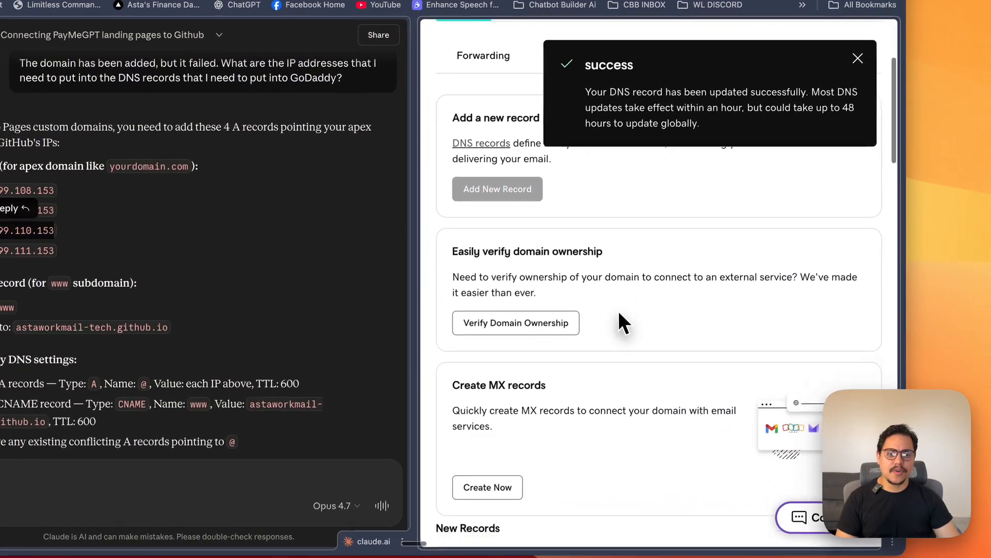
- Add a fourth A record with the value 185.199.111.153, save it and continue through the identity verification
{"action": "scroll", "coordinate": [618, 310], "scroll_direction": "down", "scroll_amount": 10}
{"action": "scroll", "coordinate": [617, 311], "scroll_direction": "up", "scroll_amount": 5}
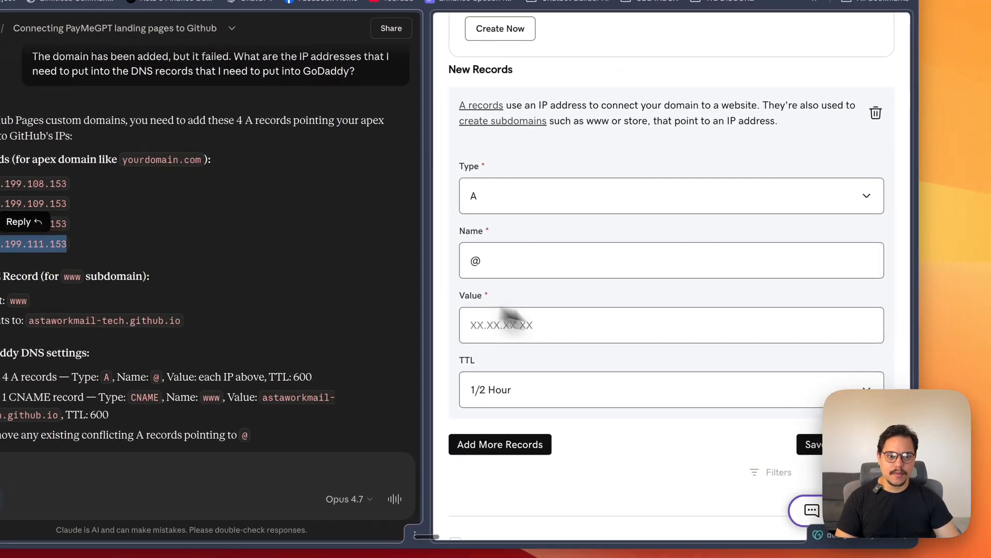
{"action": "type", "text": "185.199.111.153"}
{"action": "left_click", "coordinate": [791, 441]}
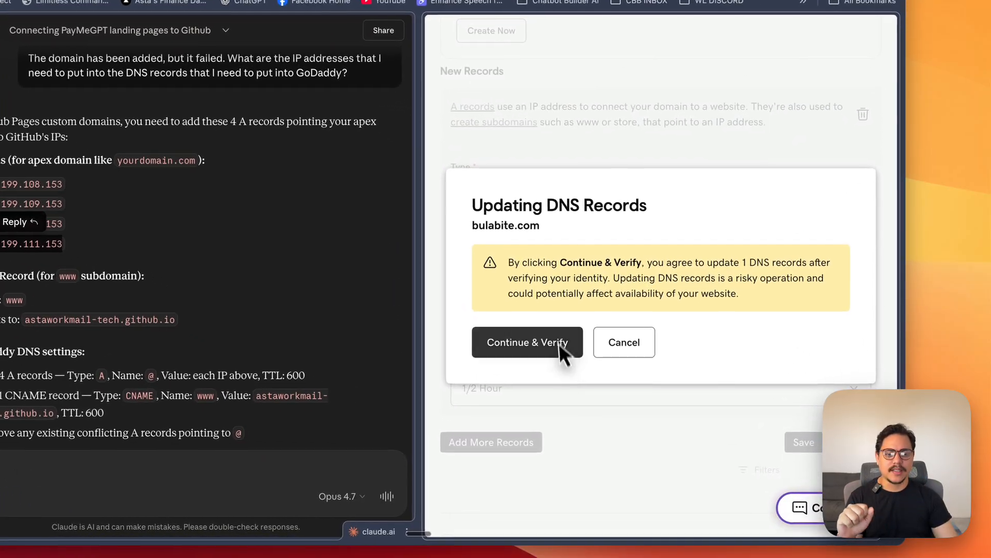
{"action": "left_click", "coordinate": [559, 342]}
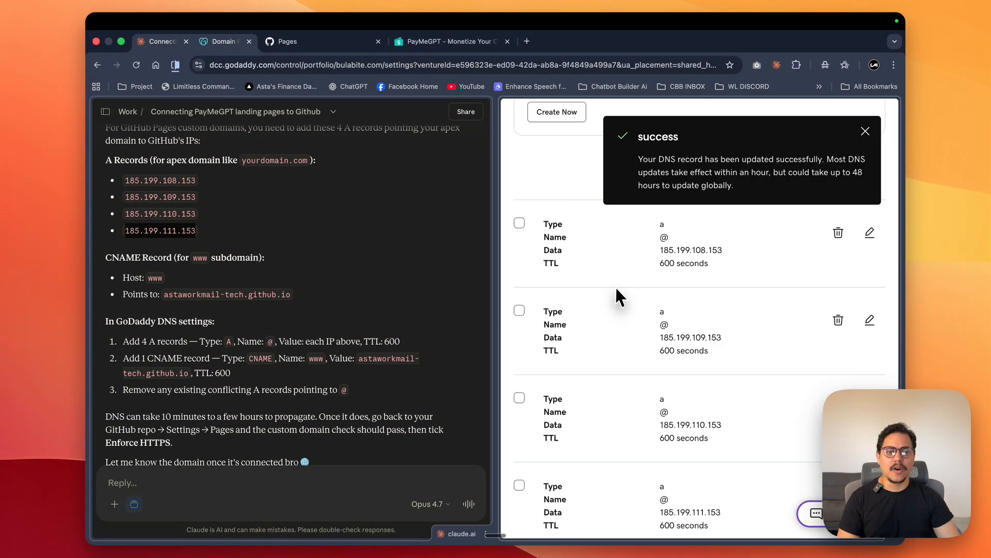
{"action": "scroll", "coordinate": [611, 287], "scroll_direction": "up", "scroll_amount": 5}
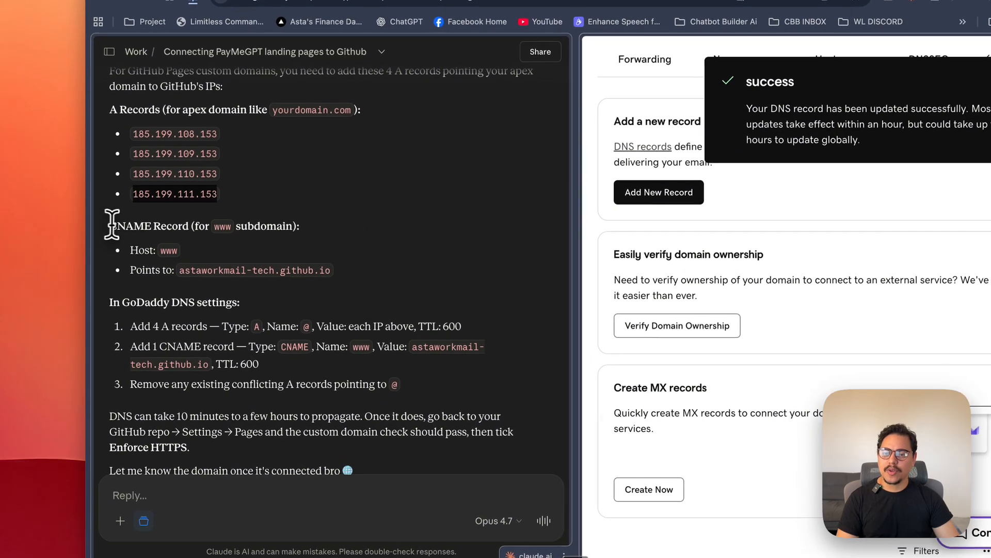
- Start another new DNS record with type CNAME and name www, following Claude's instructions
{"action": "left_click_drag", "start_coordinate": [106, 255], "coordinate": [140, 254]}
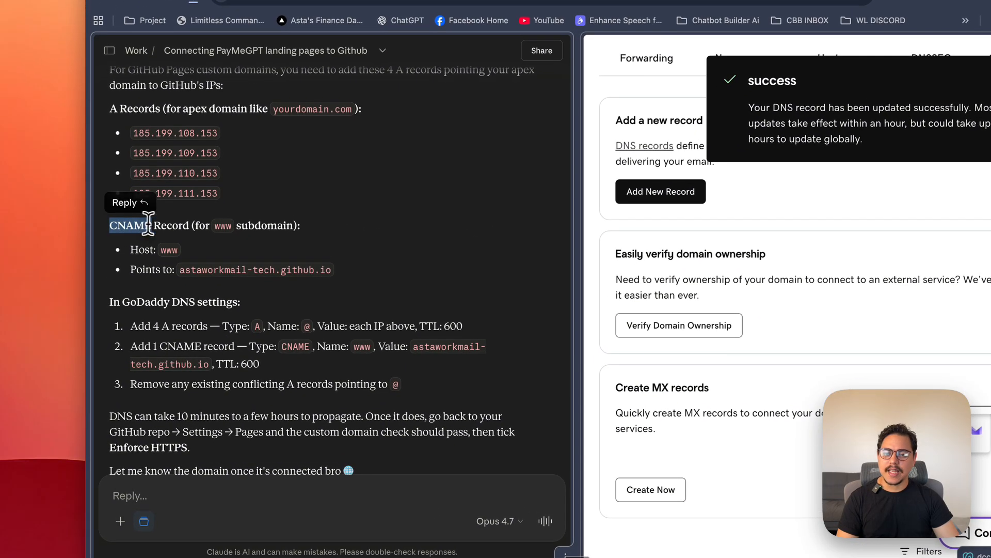
{"action": "left_click", "coordinate": [268, 275]}
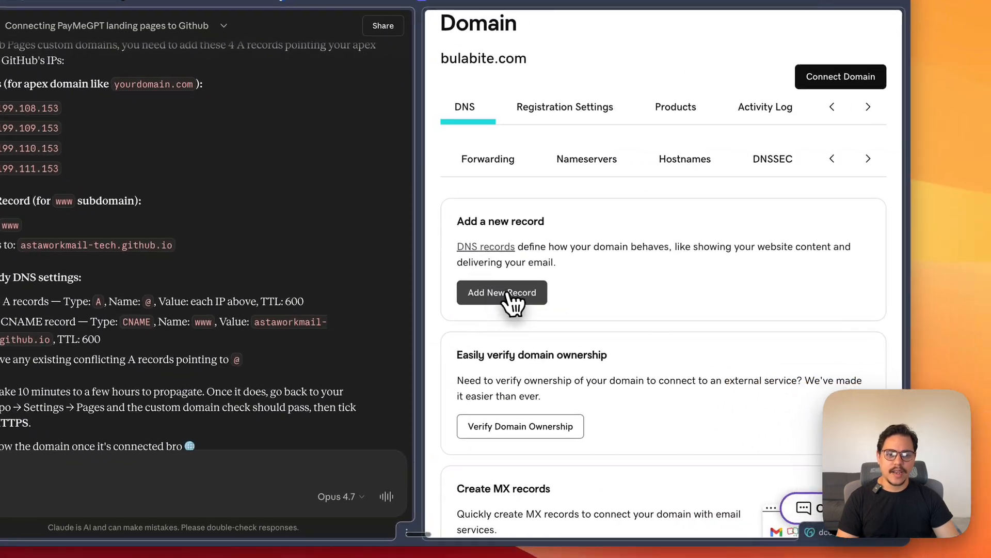
{"action": "left_click", "coordinate": [495, 291]}
{"action": "left_click", "coordinate": [537, 180]}
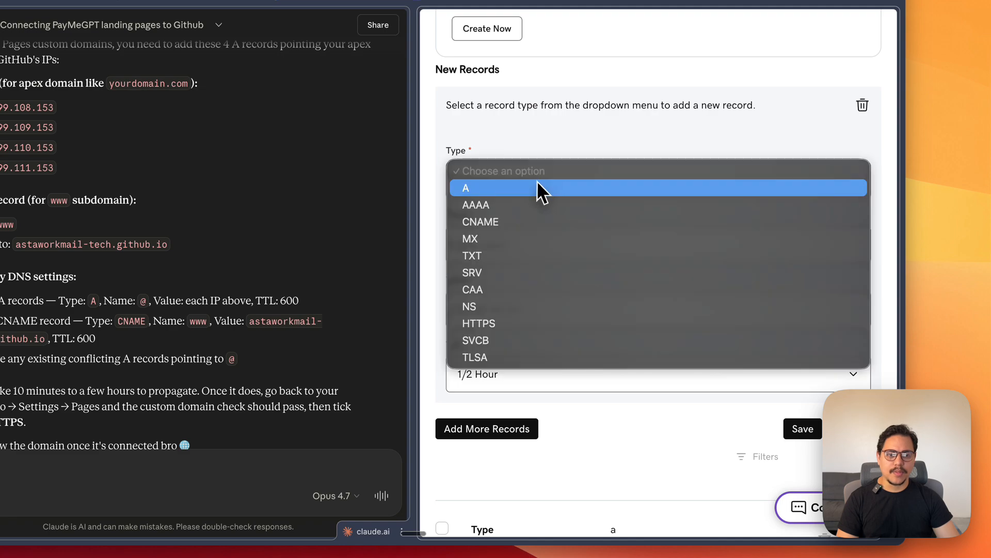
{"action": "left_click", "coordinate": [516, 219]}
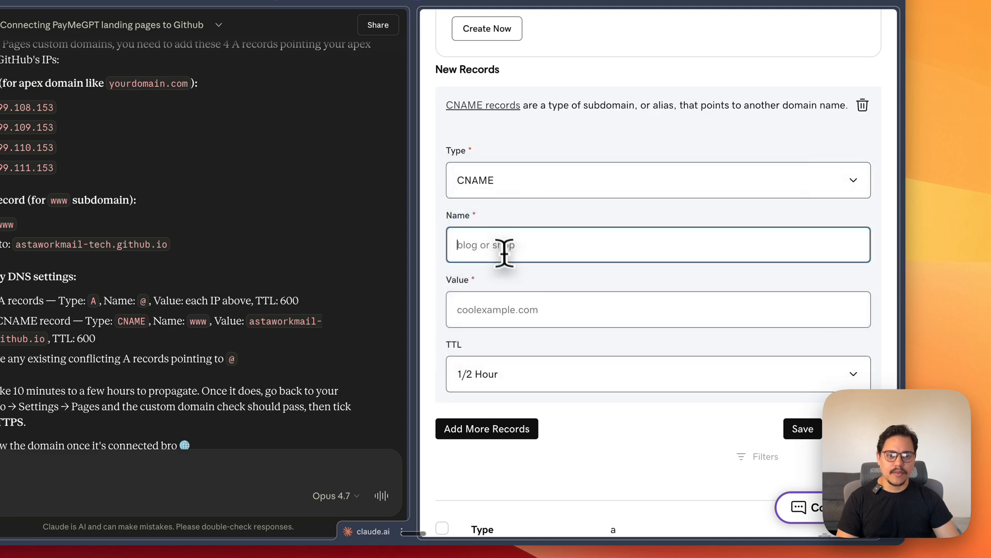
{"action": "left_click", "coordinate": [501, 246]}
{"action": "type", "text": "www"}
{"action": "scroll", "coordinate": [522, 230], "scroll_direction": "down", "scroll_amount": 1}
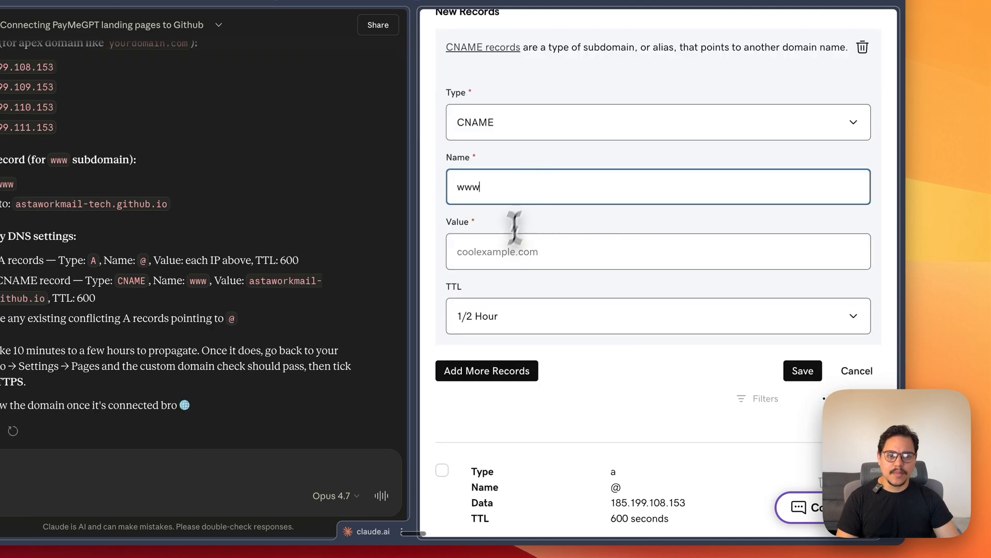
- Copy astaworkmail-tech.github.io from Claude's answer into the CNAME record's value and save the record
{"action": "left_click", "coordinate": [493, 251]}
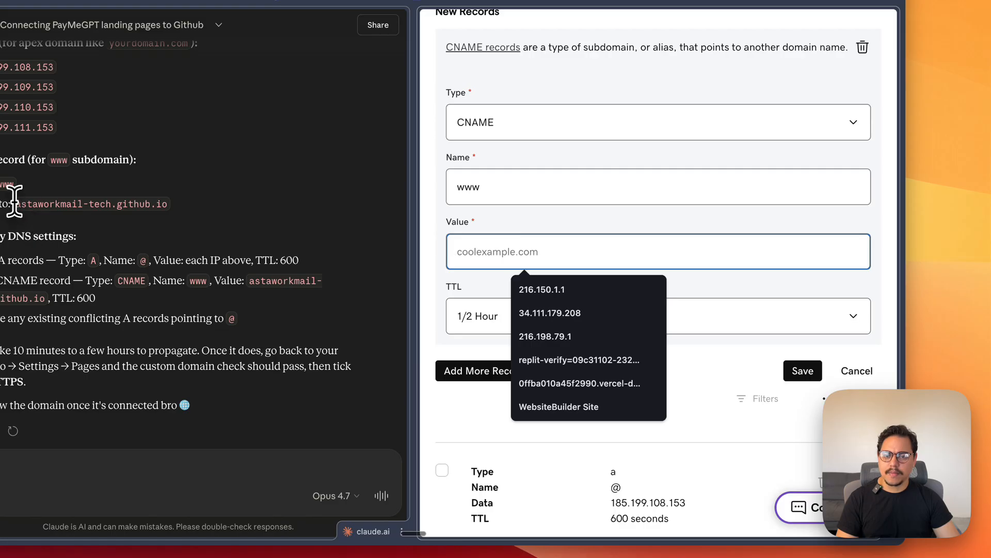
{"action": "left_click_drag", "start_coordinate": [14, 201], "coordinate": [136, 202]}
{"action": "key", "text": "super+c"}
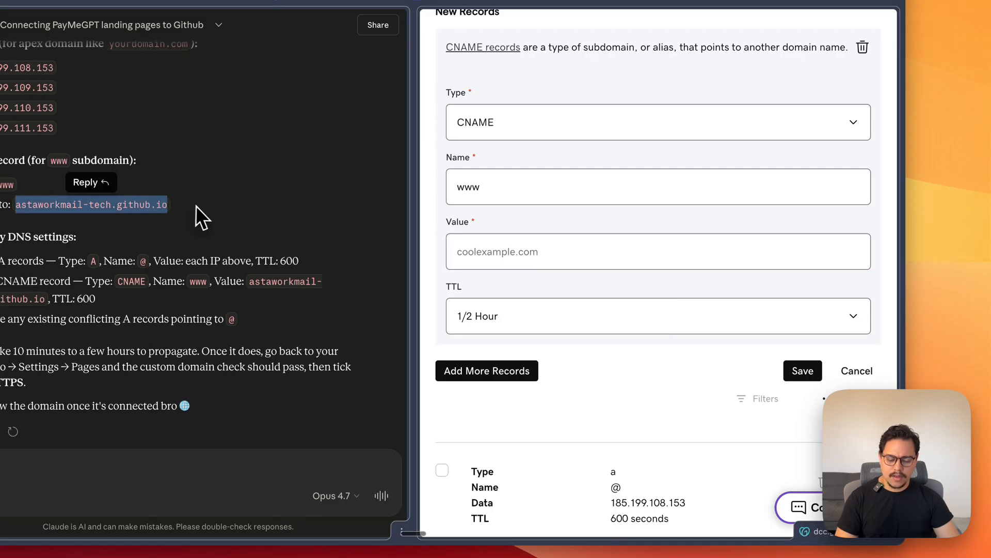
{"action": "left_click", "coordinate": [546, 251]}
{"action": "key", "text": "super+v"}
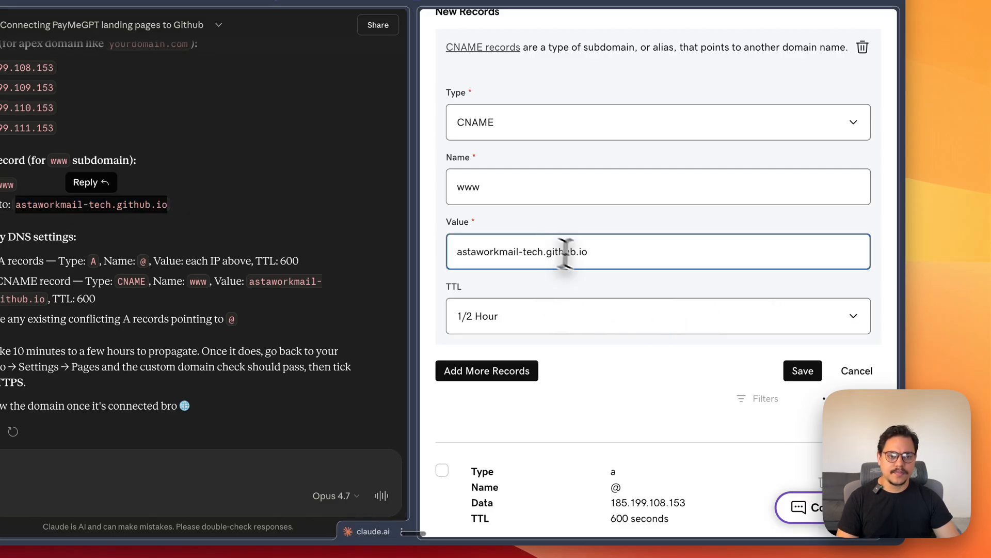
{"action": "left_click", "coordinate": [627, 282]}
{"action": "left_click", "coordinate": [801, 371]}
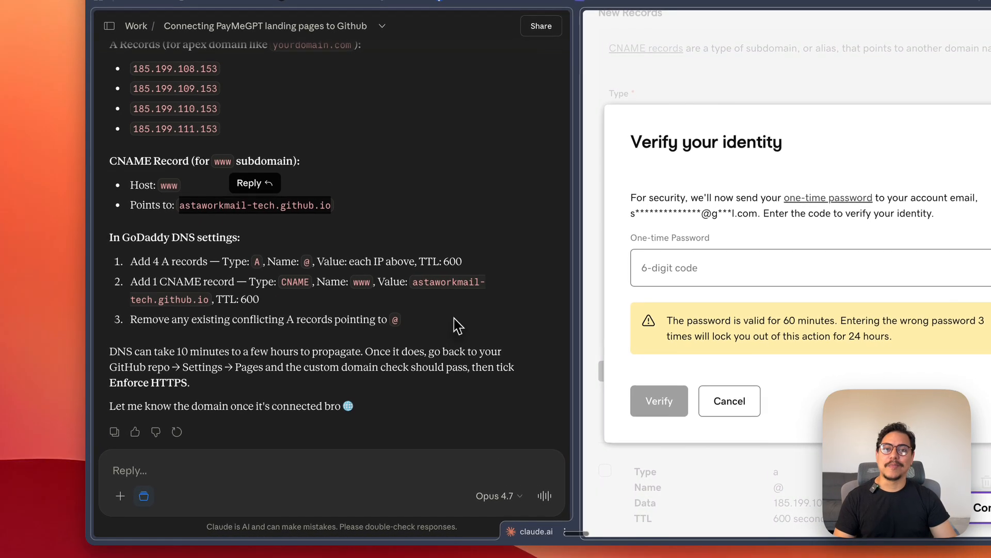
- Paste the one-time password to verify the DNS update and dismiss the notification
{"action": "scroll", "coordinate": [447, 317], "scroll_direction": "down", "scroll_amount": 3}
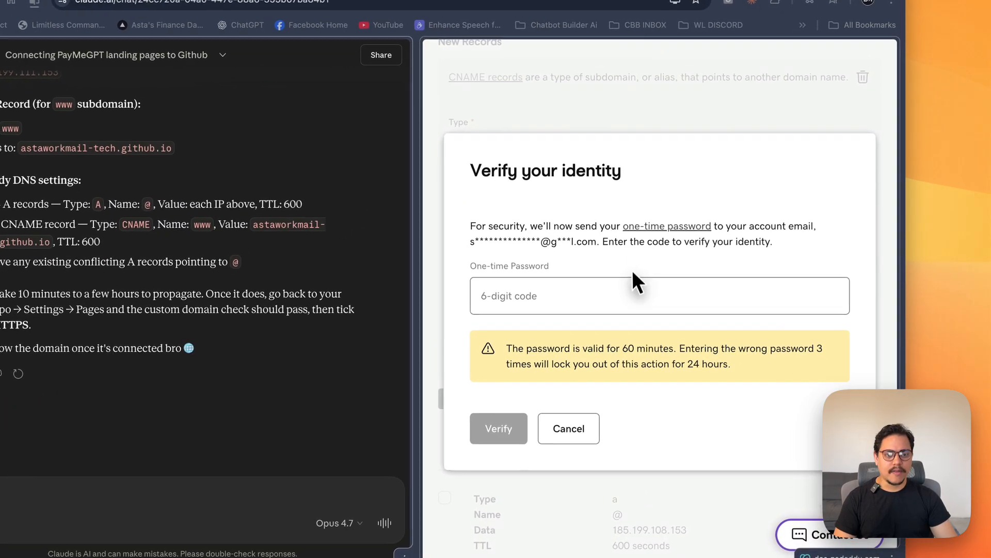
{"action": "left_click", "coordinate": [681, 304]}
{"action": "key", "text": "super+v"}
{"action": "key", "text": "Return"}
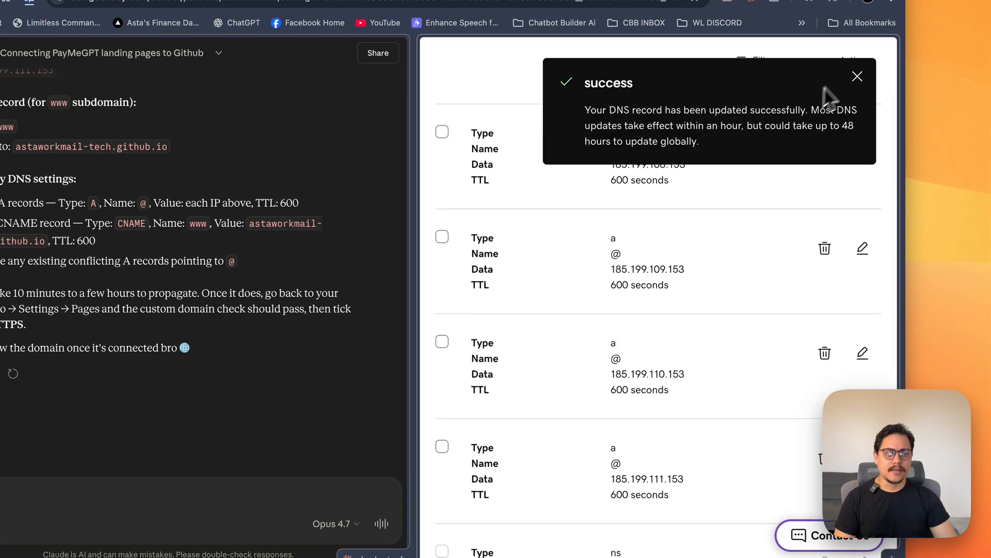
{"action": "left_click", "coordinate": [856, 74]}
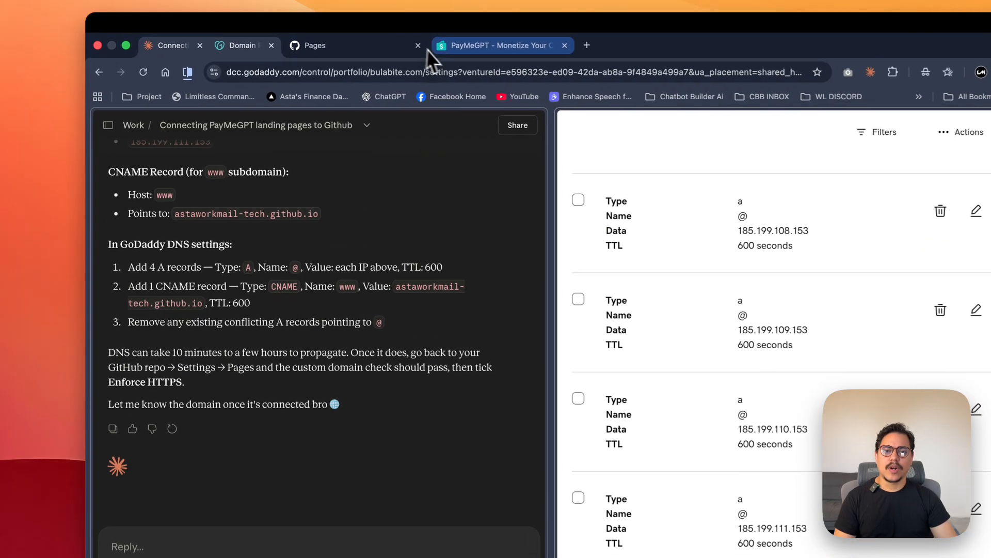
- Switch to the GitHub Pages settings and examine the DNS check for the custom domain bulabite.com
{"action": "left_click", "coordinate": [309, 41]}
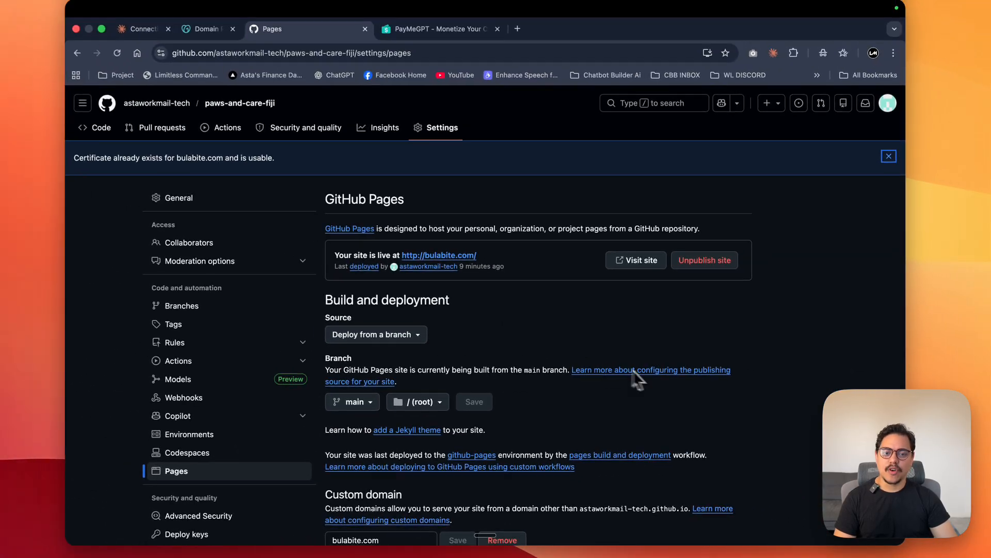
{"action": "scroll", "coordinate": [641, 380], "scroll_direction": "down", "scroll_amount": 5}
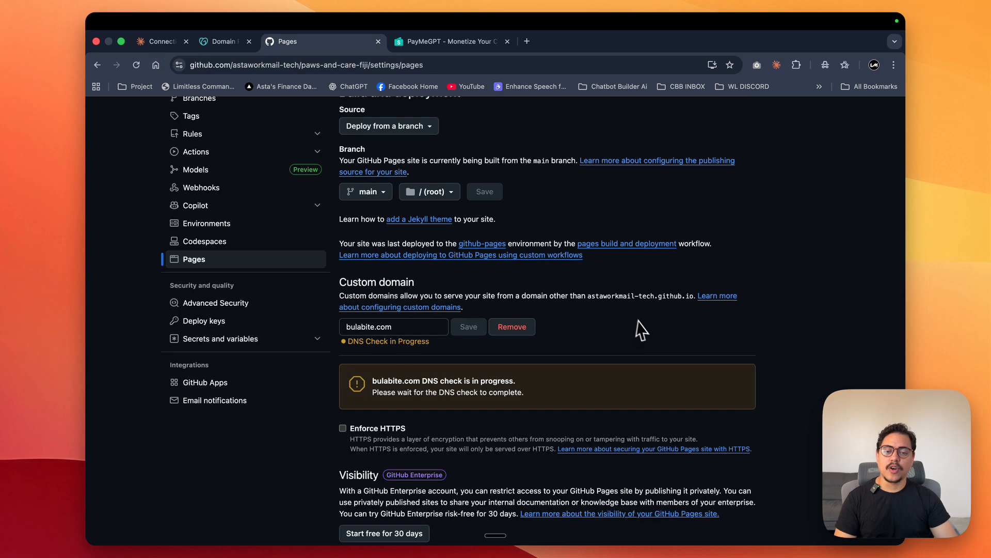
{"action": "scroll", "coordinate": [658, 326], "scroll_direction": "down", "scroll_amount": 2}
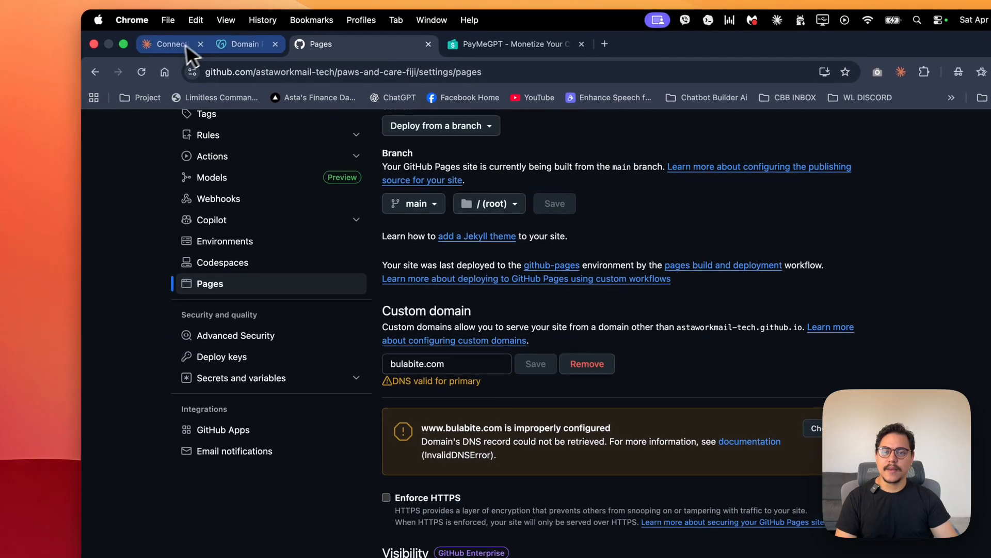
- Copy the full list of bulabite.com DNS records from GoDaddy into the Claude chat and ask whether there is anything to delete
{"action": "left_click", "coordinate": [186, 45]}
{"action": "scroll", "coordinate": [640, 212], "scroll_direction": "up", "scroll_amount": 2}
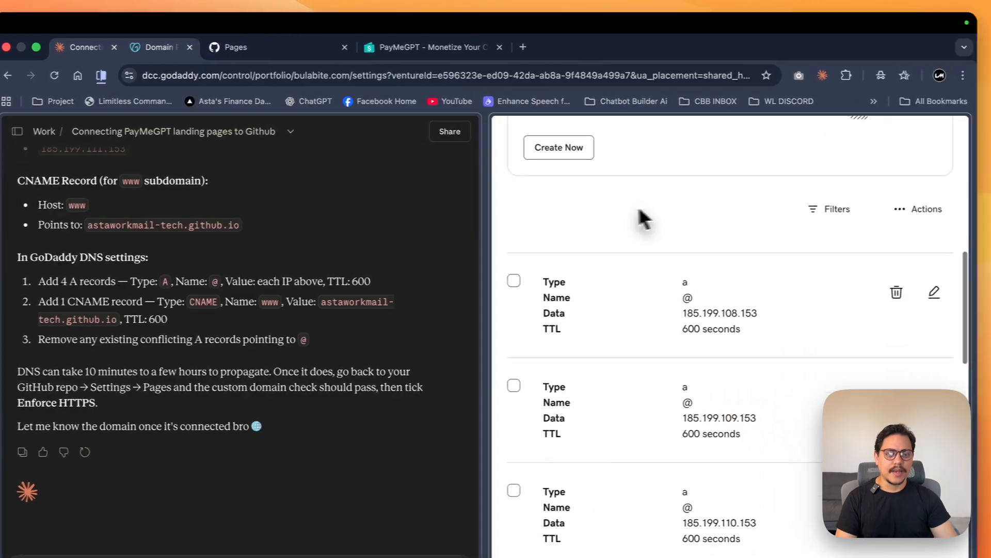
{"action": "scroll", "coordinate": [671, 258], "scroll_direction": "down", "scroll_amount": 14}
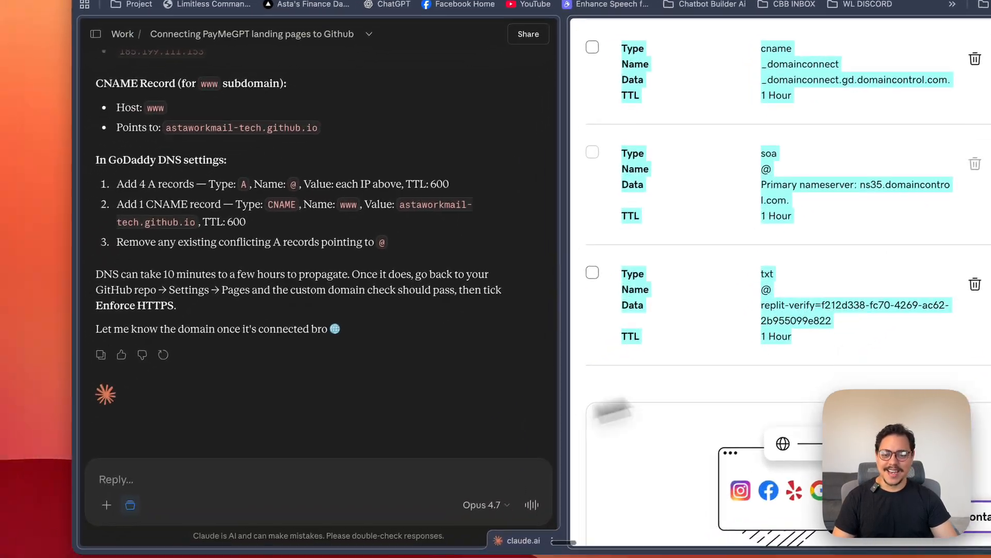
{"action": "left_click", "coordinate": [255, 532]}
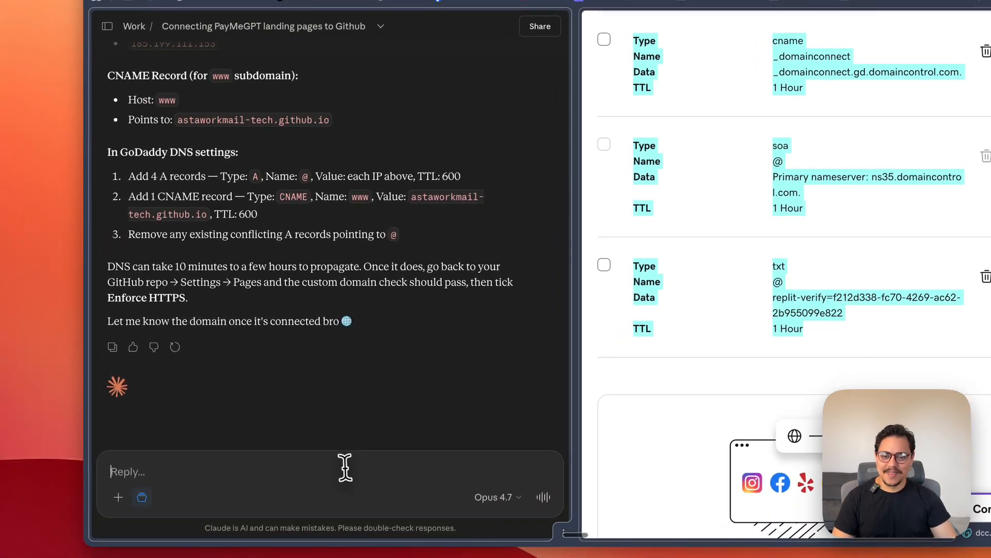
{"action": "key", "text": "super+v"}
{"action": "type", "text": "anything to delete or al"}
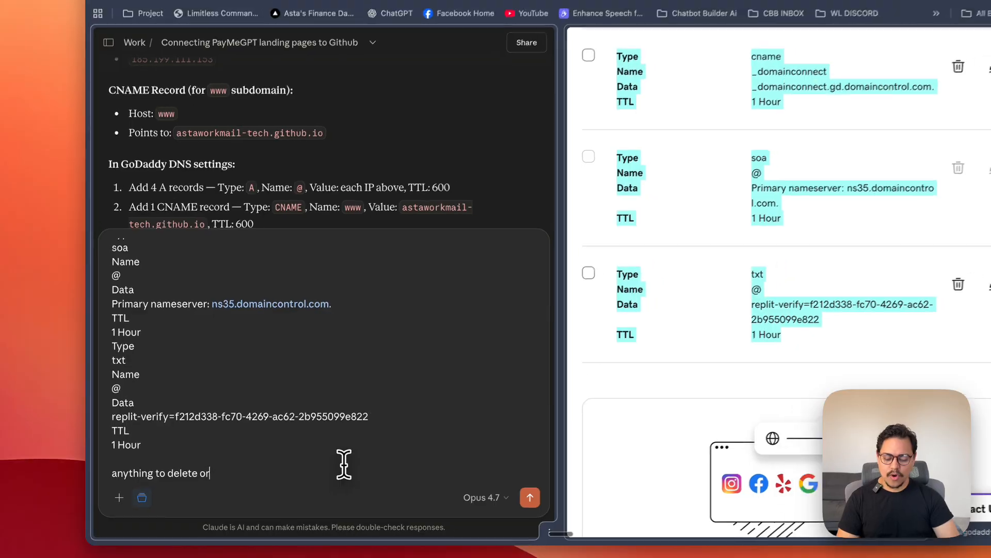
{"action": "key", "text": "Return"}
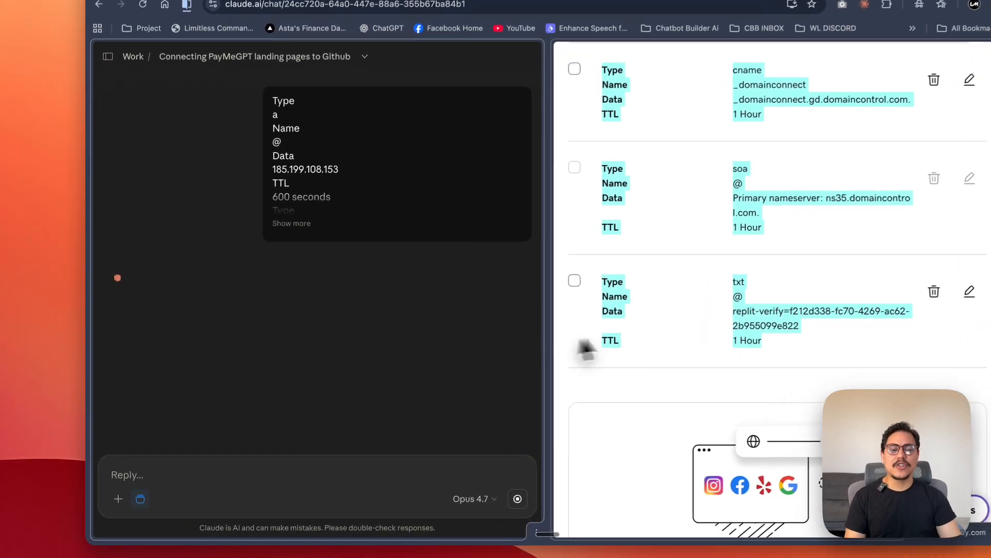
- Review Claude's assessment of each DNS record and its remaining steps for the custom domain check
{"action": "scroll", "coordinate": [682, 325], "scroll_direction": "up", "scroll_amount": 5}
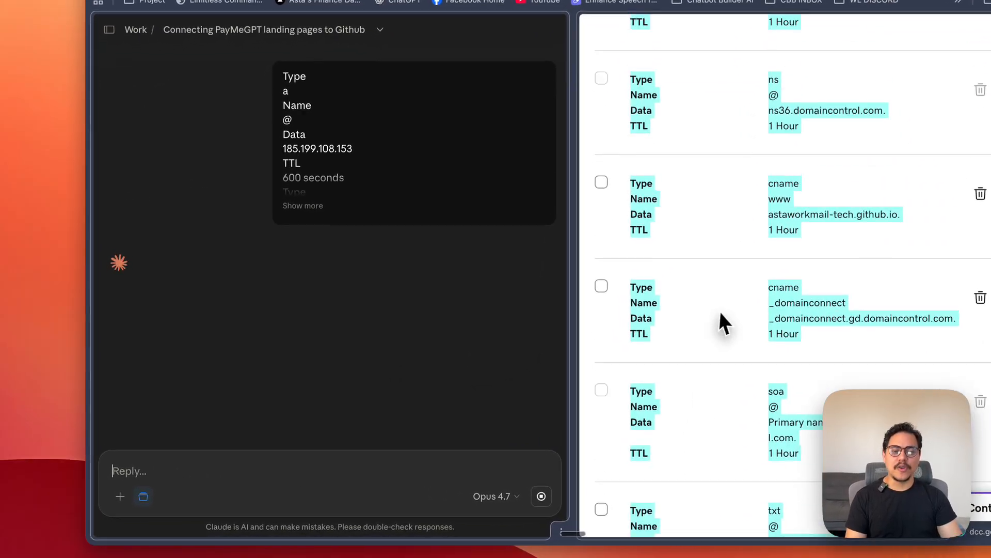
{"action": "left_click", "coordinate": [694, 305]}
{"action": "scroll", "coordinate": [693, 300], "scroll_direction": "up", "scroll_amount": 2}
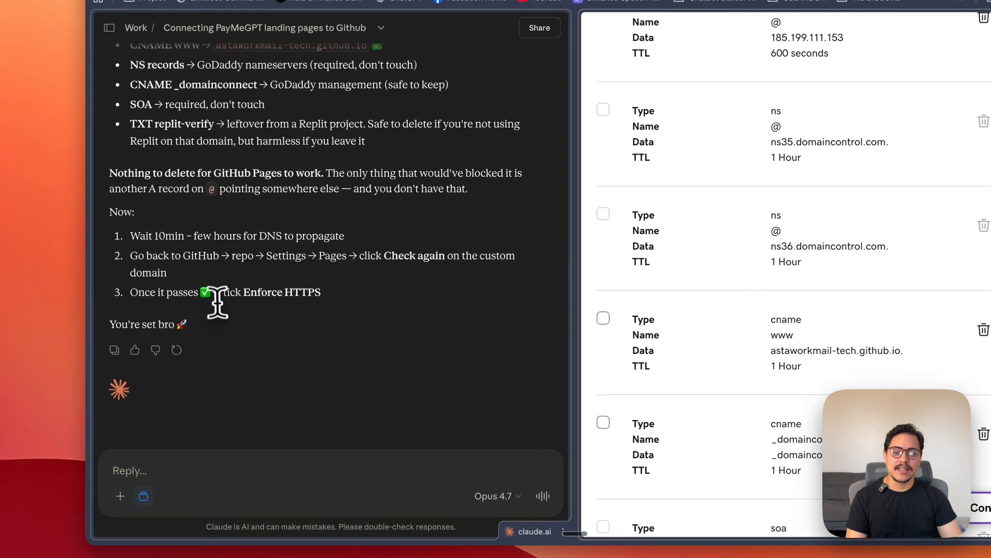
{"action": "left_click_drag", "start_coordinate": [217, 302], "coordinate": [337, 299]}
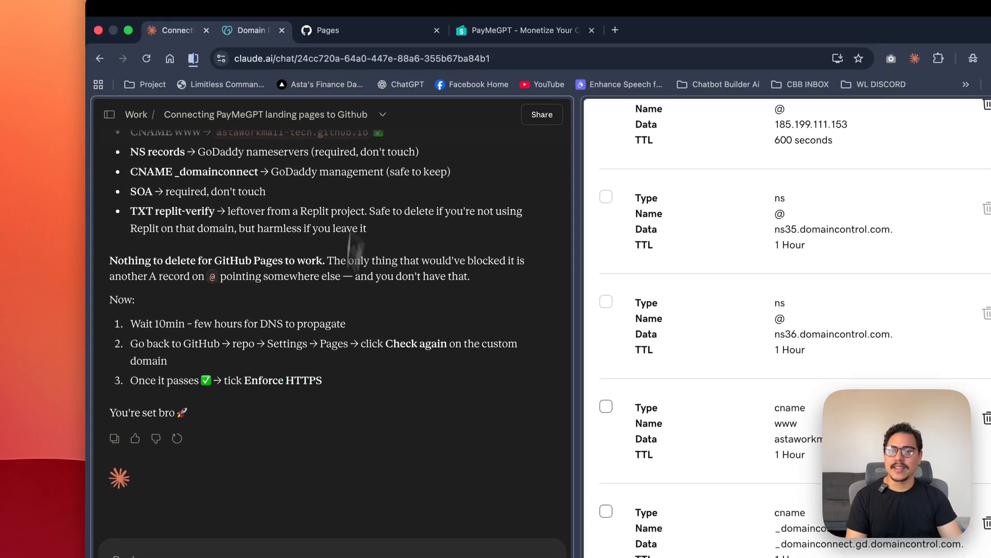
{"action": "left_click", "coordinate": [361, 47]}
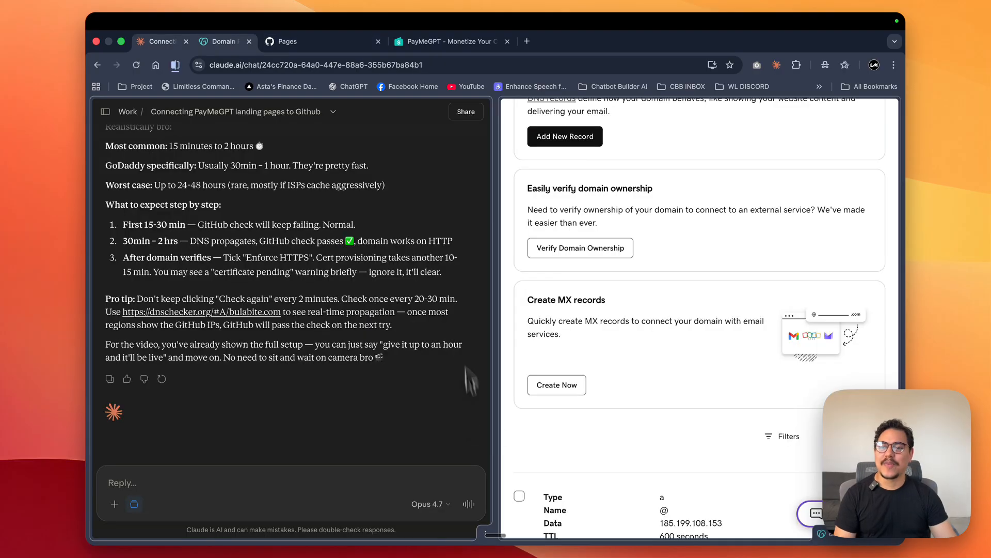
- Read Claude's estimate of how long the DNS propagation and domain verification realistically take
{"action": "scroll", "coordinate": [311, 273], "scroll_direction": "up", "scroll_amount": 1}
{"action": "scroll", "coordinate": [362, 243], "scroll_direction": "up", "scroll_amount": 1}
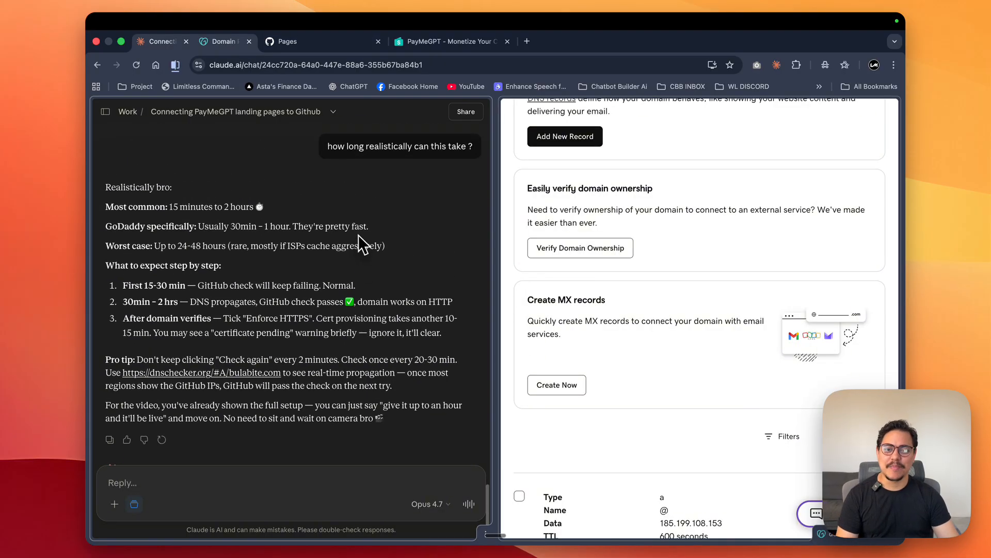
{"action": "scroll", "coordinate": [385, 181], "scroll_direction": "down", "scroll_amount": 1}
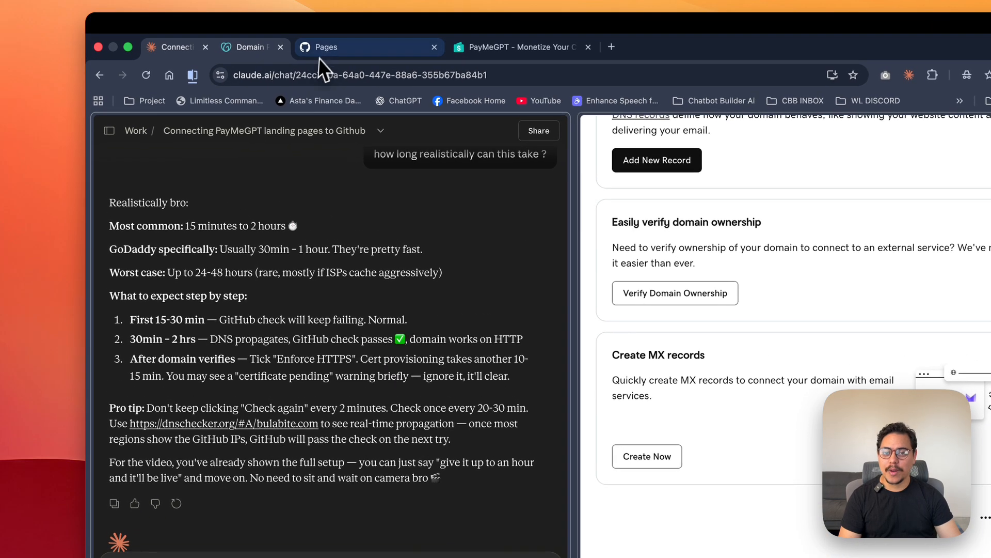
- Return to the GitHub Pages settings, check the DNS status of bulabite.com and enable Enforce HTTPS
{"action": "left_click", "coordinate": [319, 58]}
{"action": "left_click_drag", "start_coordinate": [394, 302], "coordinate": [515, 311]}
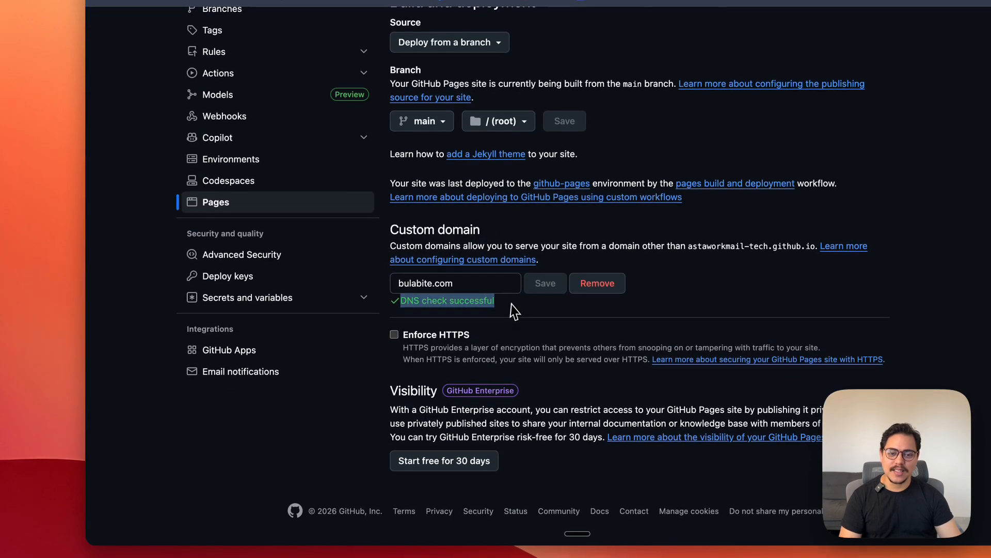
{"action": "left_click", "coordinate": [516, 310]}
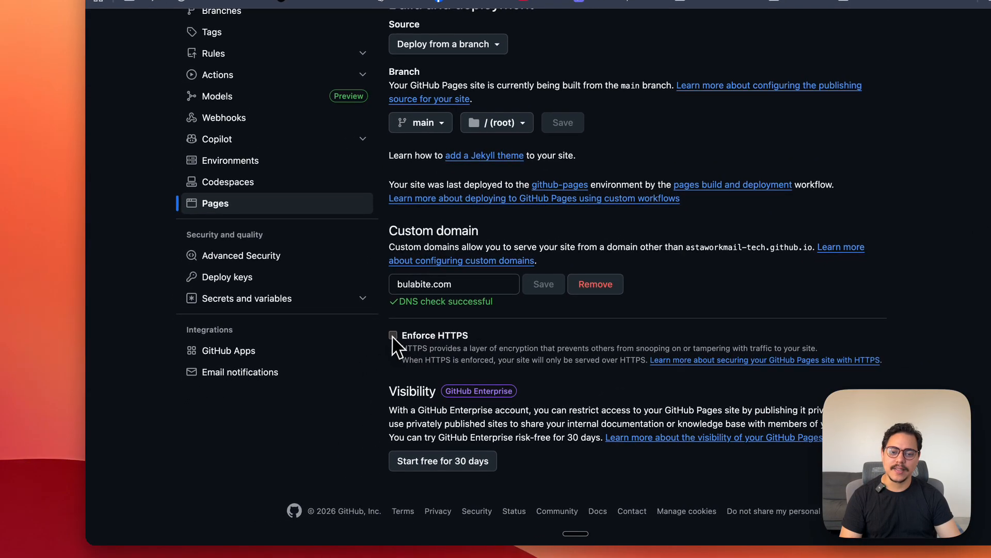
{"action": "left_click", "coordinate": [393, 336]}
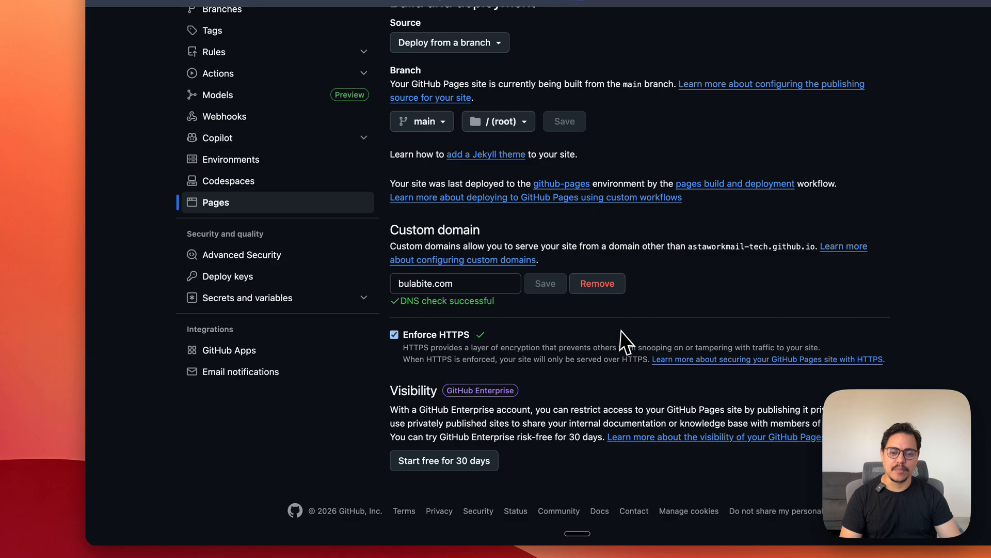
- Copy the Custom domain and Enforce HTTPS section from the GitHub Pages settings and send it to Claude
{"action": "scroll", "coordinate": [458, 332], "scroll_direction": "up", "scroll_amount": 2}
{"action": "scroll", "coordinate": [458, 331], "scroll_direction": "up", "scroll_amount": 4}
{"action": "scroll", "coordinate": [455, 331], "scroll_direction": "down", "scroll_amount": 5}
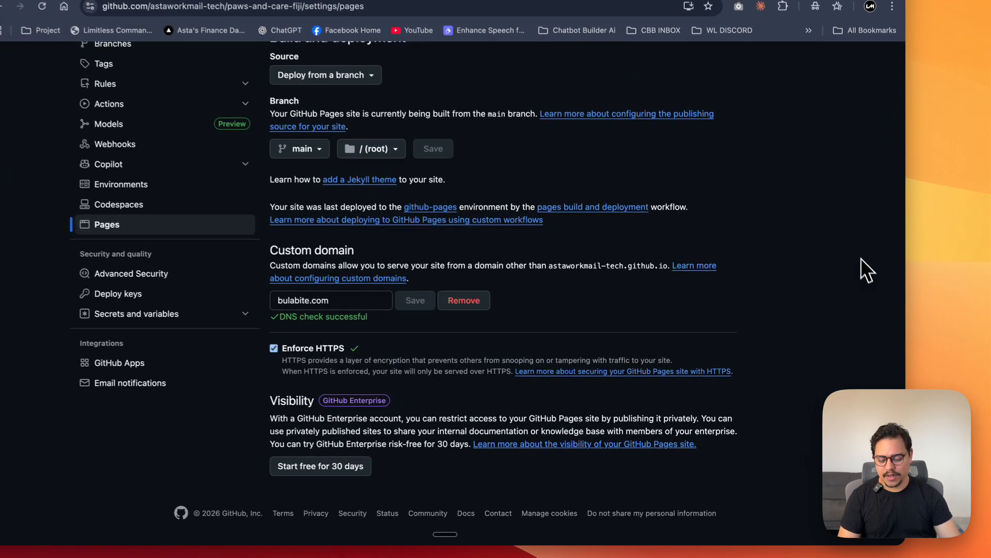
{"action": "left_click_drag", "start_coordinate": [769, 393], "coordinate": [326, 327]}
{"action": "left_click_drag", "start_coordinate": [212, 284], "coordinate": [221, 242]}
{"action": "key", "text": "super+c"}
{"action": "left_click", "coordinate": [189, 2]}
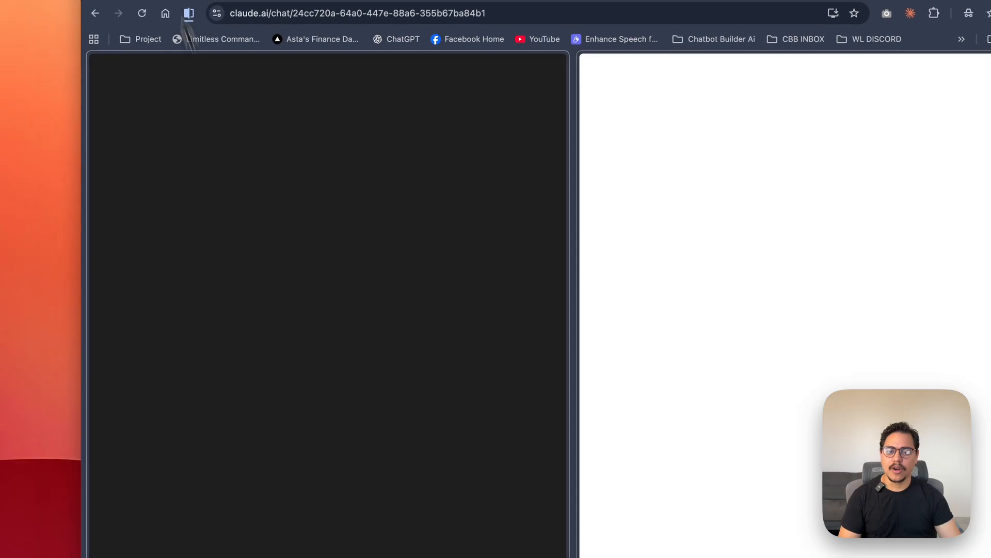
{"action": "left_click", "coordinate": [342, 507]}
{"action": "key", "text": "super+v"}
{"action": "key", "text": "Return"}
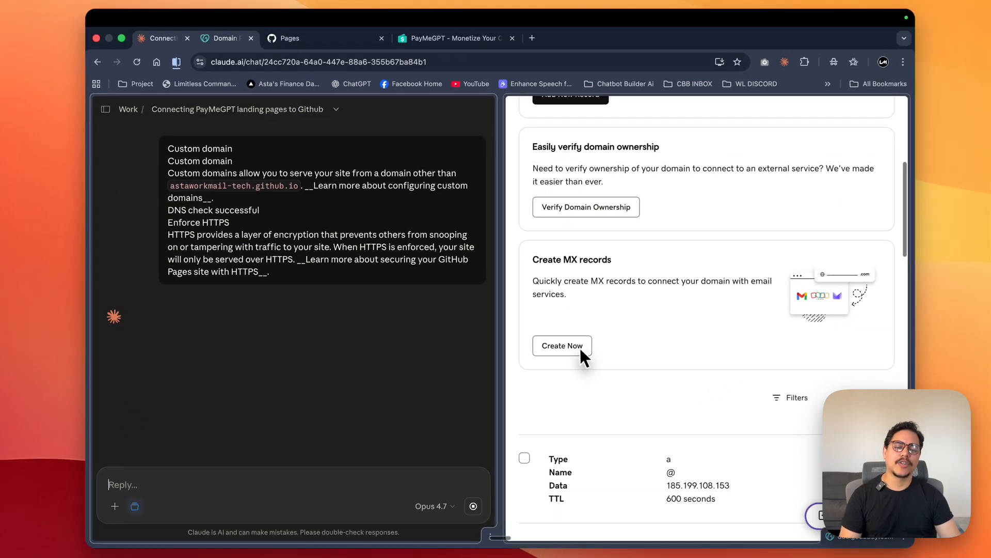
- Copy bulabite.com from Claude's reply and open the address in a new browser tab
{"action": "scroll", "coordinate": [671, 356], "scroll_direction": "up", "scroll_amount": 3}
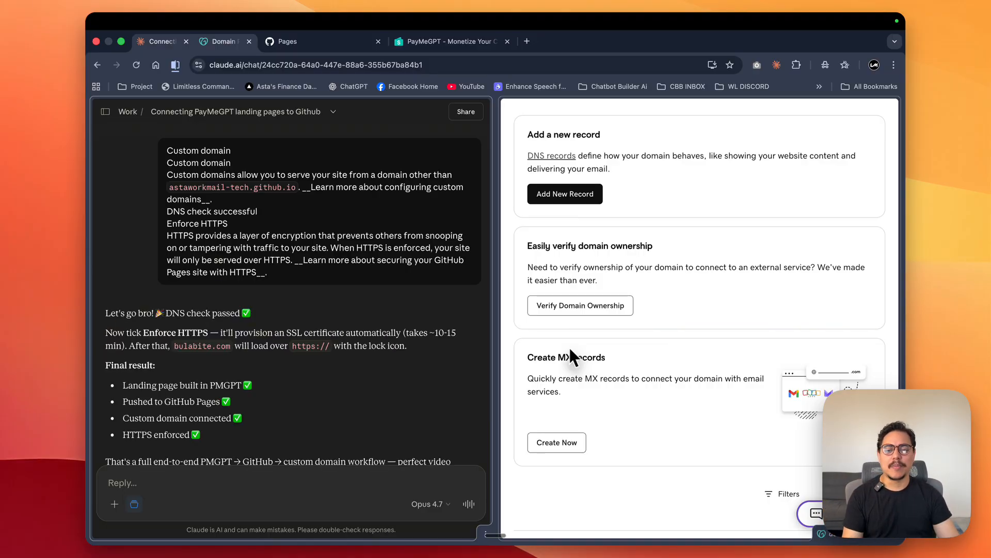
{"action": "scroll", "coordinate": [333, 258], "scroll_direction": "down", "scroll_amount": 3}
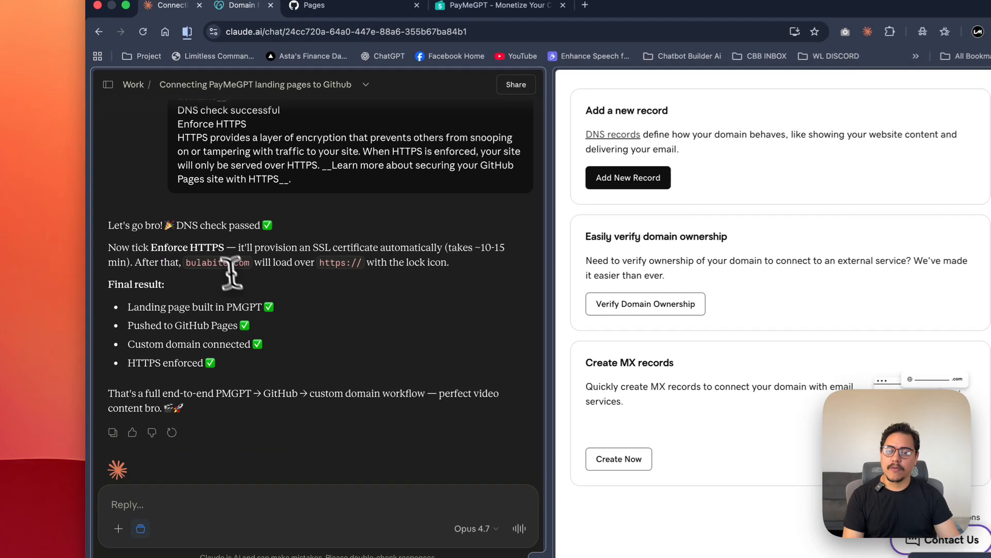
{"action": "left_click_drag", "start_coordinate": [230, 266], "coordinate": [189, 259]}
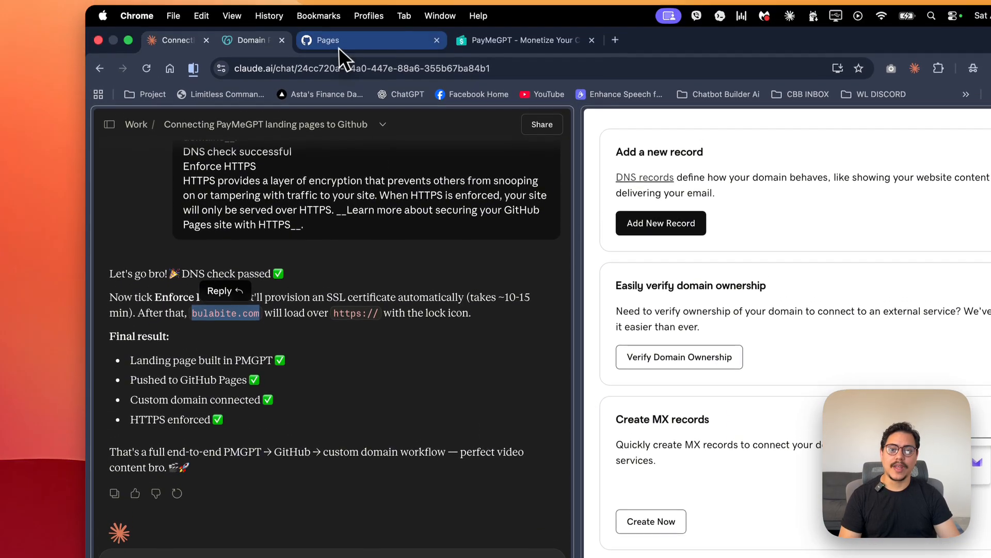
{"action": "left_click", "coordinate": [519, 1]}
{"action": "left_click", "coordinate": [423, 1]}
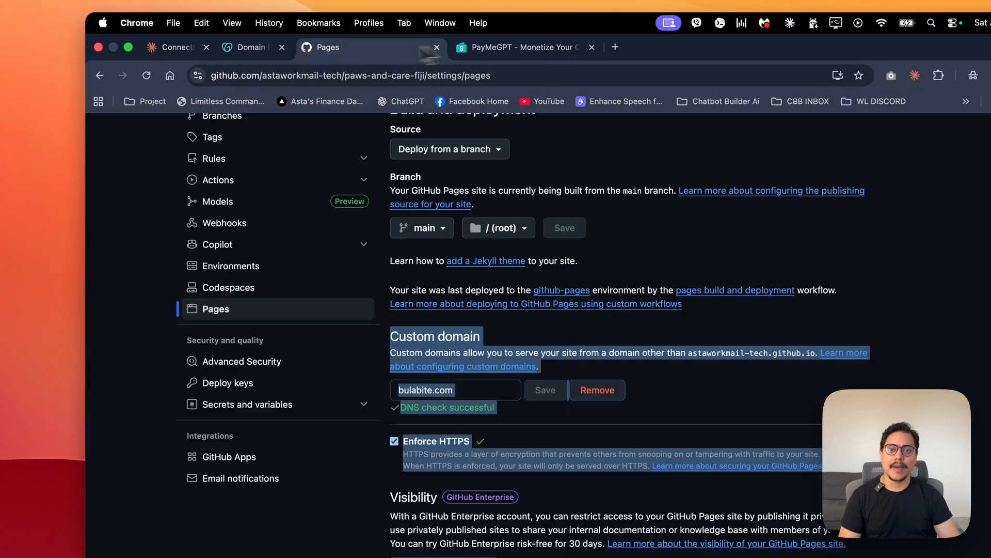
{"action": "left_click", "coordinate": [614, 47]}
{"action": "key", "text": "super+v"}
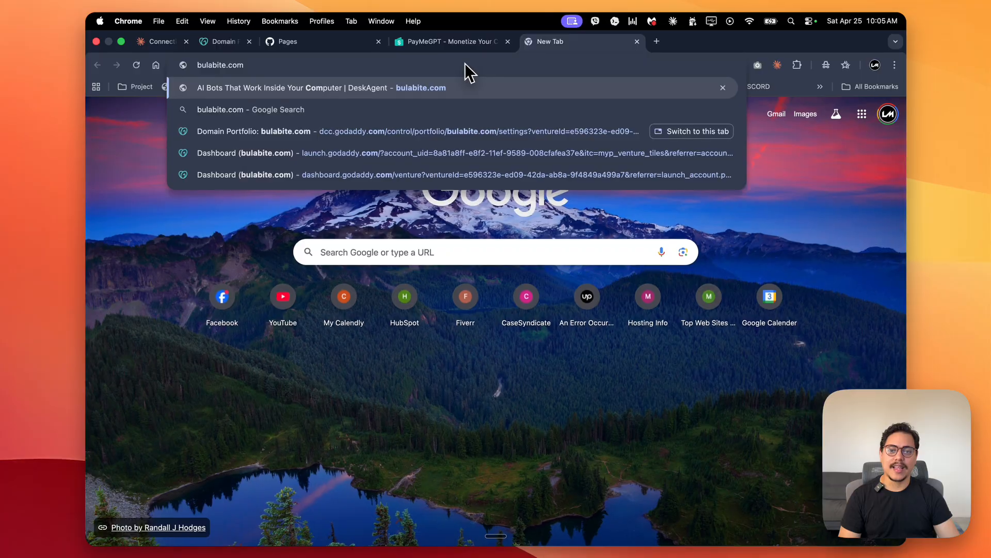
{"action": "key", "text": "Return"}
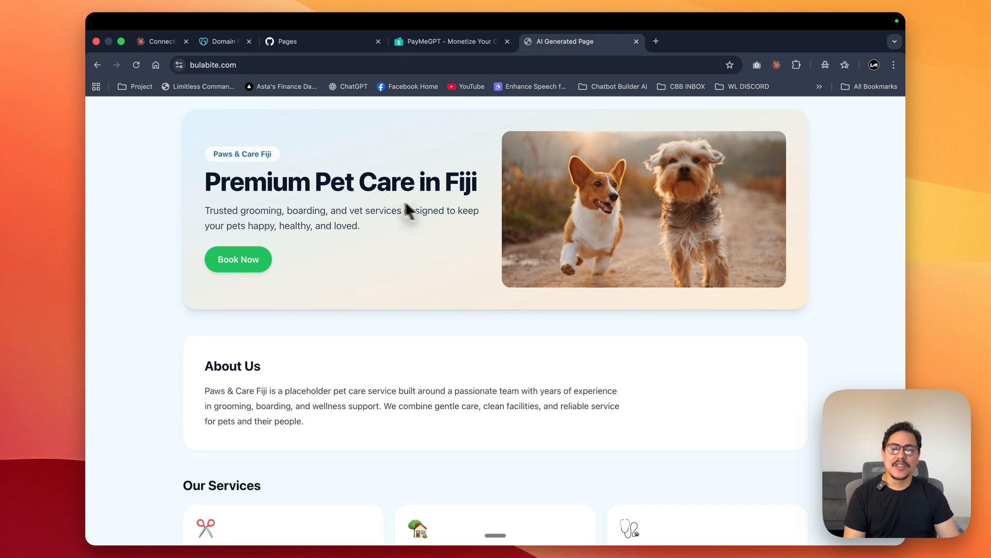
- Look over the live pet care page and reorder its browser tab to sit directly after the Claude and GoDaddy tabs
{"action": "scroll", "coordinate": [267, 222], "scroll_direction": "down", "scroll_amount": 3}
{"action": "scroll", "coordinate": [268, 222], "scroll_direction": "up", "scroll_amount": 3}
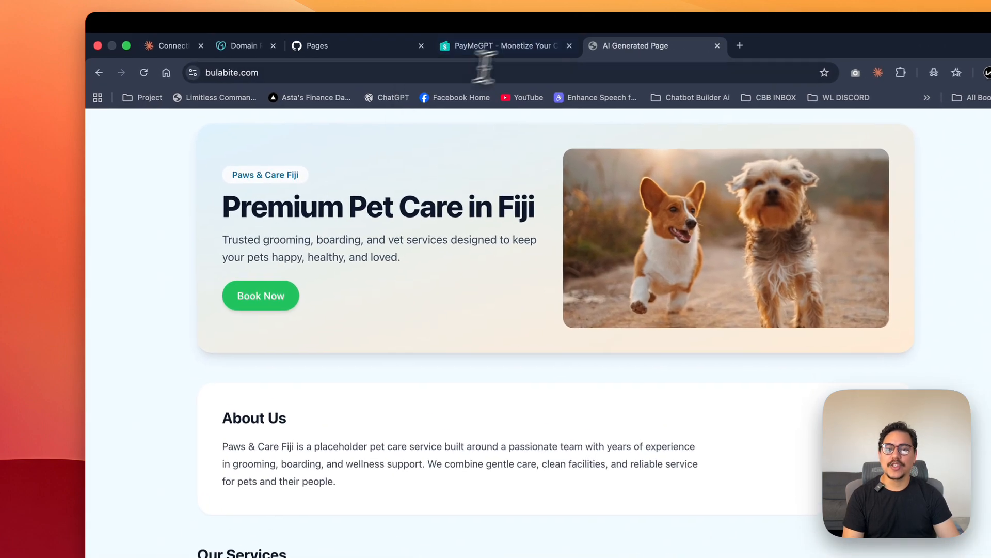
{"action": "left_click_drag", "start_coordinate": [555, 50], "coordinate": [278, 57]}
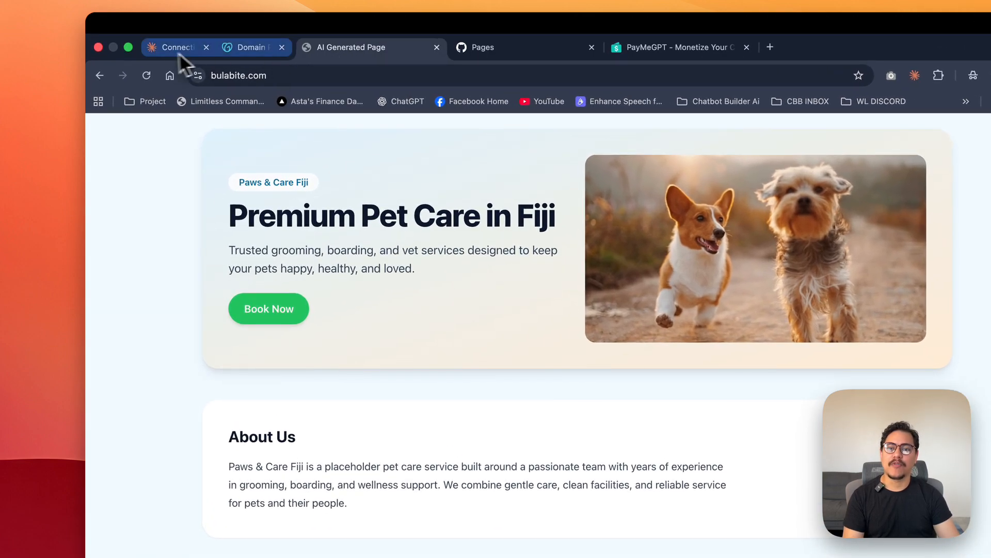
- Switch back to Claude and examine the update request that regenerates the landing page for a dental business
{"action": "left_click", "coordinate": [163, 52]}
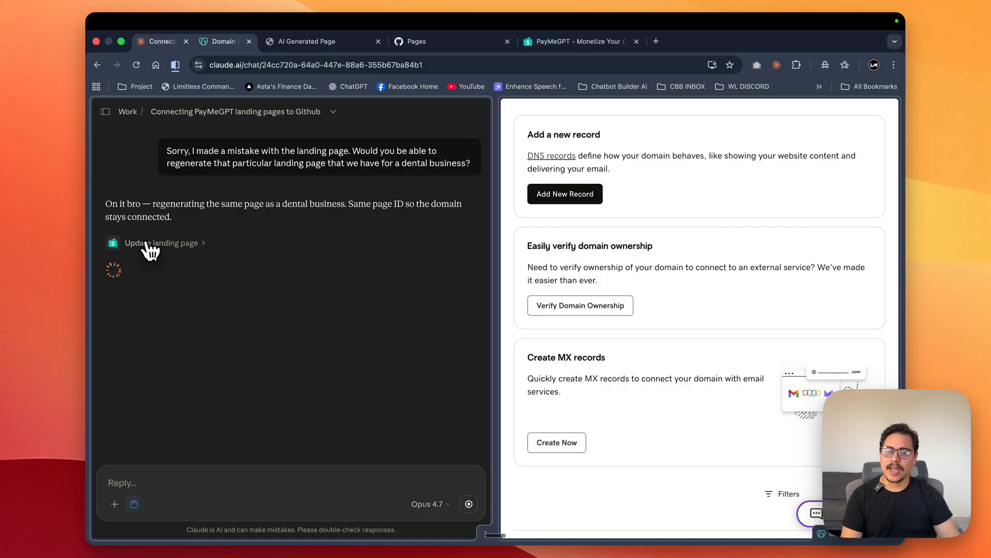
{"action": "left_click", "coordinate": [207, 244]}
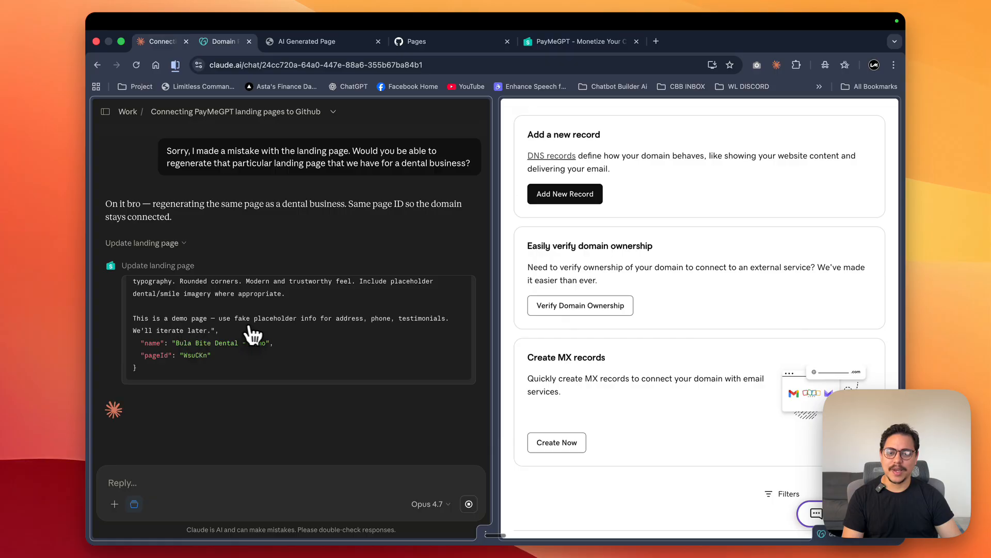
{"action": "scroll", "coordinate": [356, 330], "scroll_direction": "up", "scroll_amount": 5}
{"action": "scroll", "coordinate": [361, 335], "scroll_direction": "up", "scroll_amount": 10}
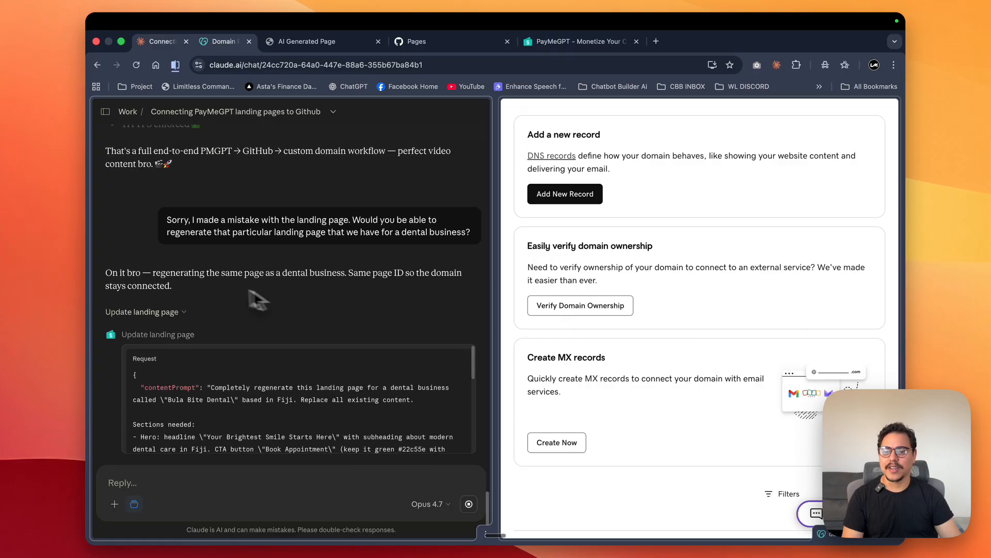
{"action": "scroll", "coordinate": [287, 331], "scroll_direction": "down", "scroll_amount": 12}
{"action": "scroll", "coordinate": [354, 349], "scroll_direction": "down", "scroll_amount": 3}
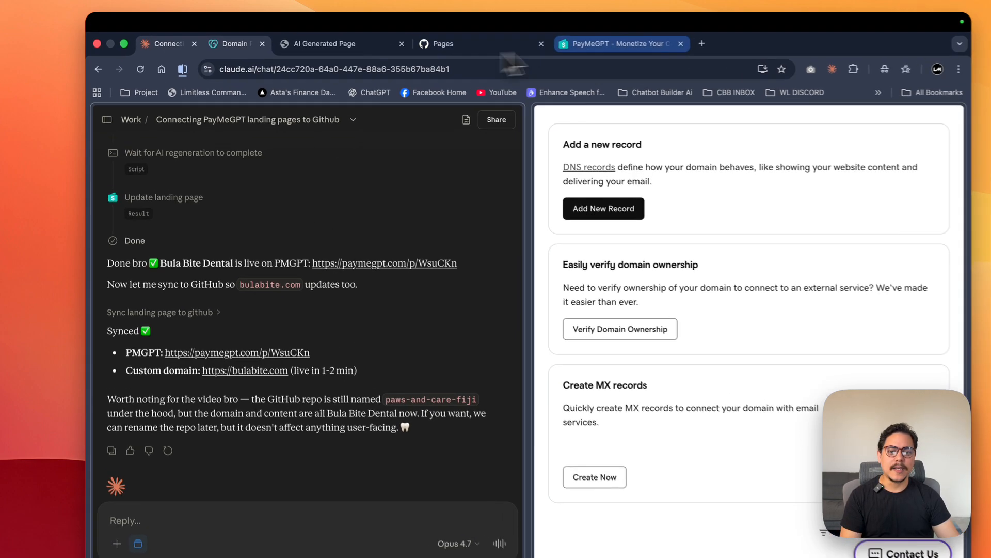
- Reload bulabite.com and look through the regenerated Bula Bite Dental page down to its contact form
{"action": "left_click", "coordinate": [307, 42]}
{"action": "left_click", "coordinate": [136, 64]}
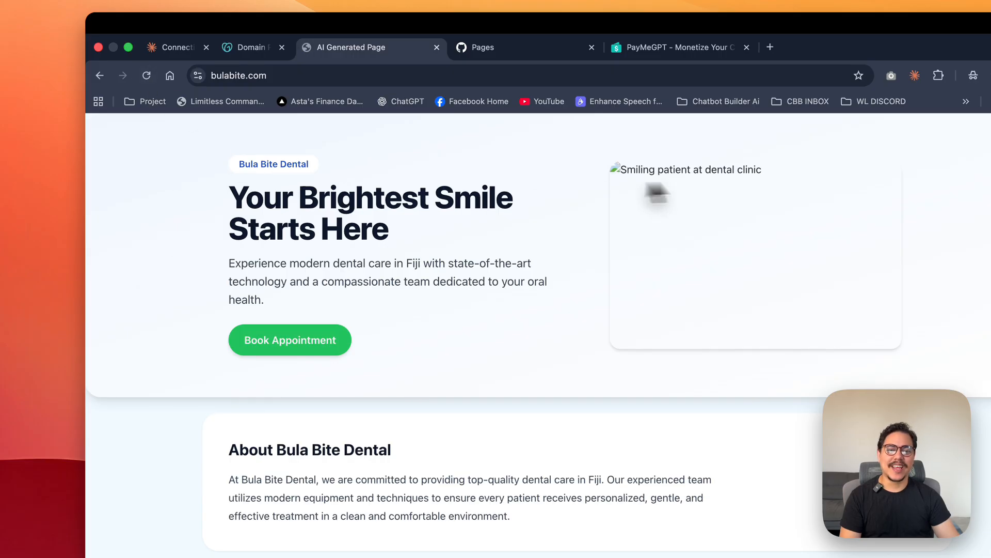
{"action": "scroll", "coordinate": [429, 281], "scroll_direction": "down", "scroll_amount": 5}
{"action": "scroll", "coordinate": [401, 272], "scroll_direction": "down", "scroll_amount": 10}
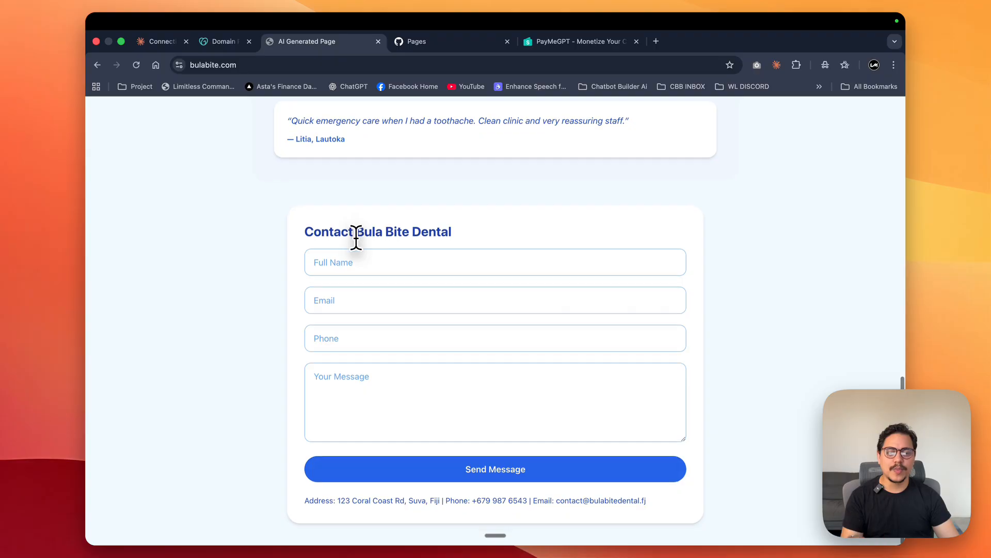
{"action": "scroll", "coordinate": [356, 237], "scroll_direction": "up", "scroll_amount": 15}
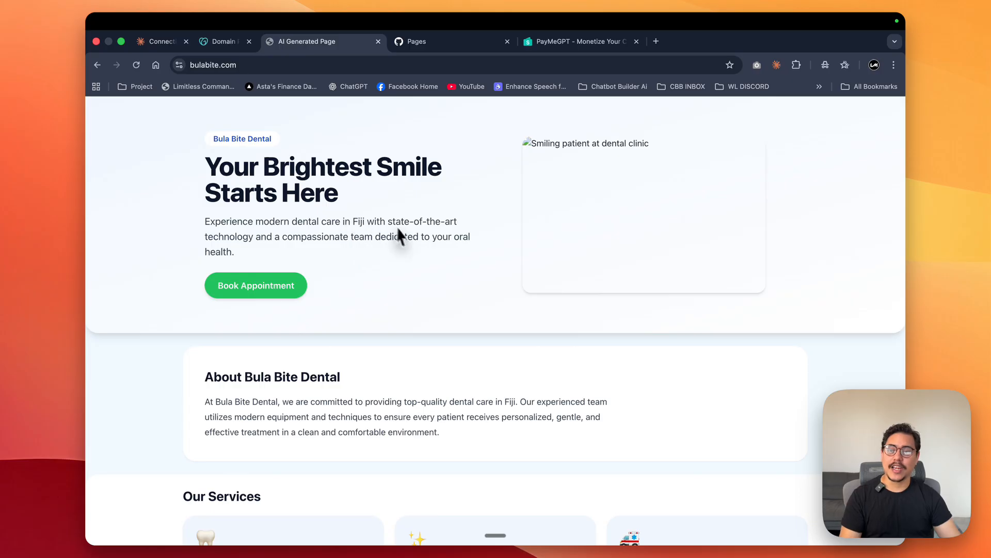
{"action": "scroll", "coordinate": [401, 237], "scroll_direction": "down", "scroll_amount": 2}
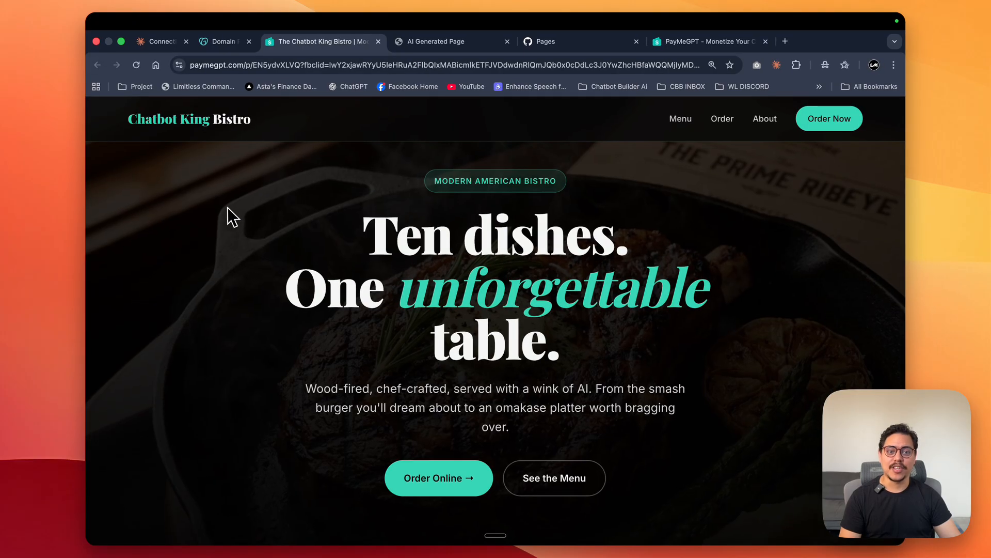
- Browse the Chatbot King Bistro example page from its hero section through the menu items to the footer
{"action": "scroll", "coordinate": [228, 215], "scroll_direction": "down", "scroll_amount": 10}
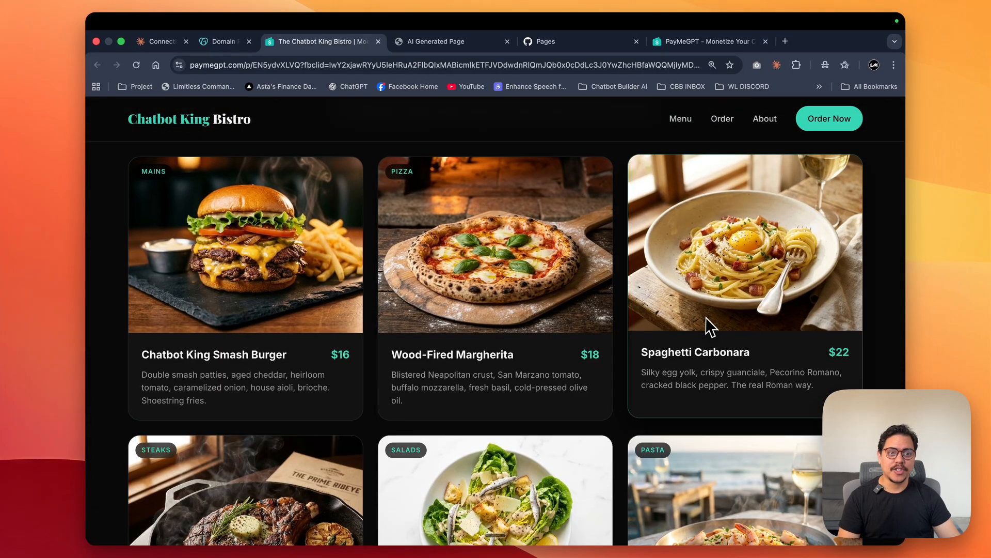
{"action": "scroll", "coordinate": [702, 320], "scroll_direction": "down", "scroll_amount": 5}
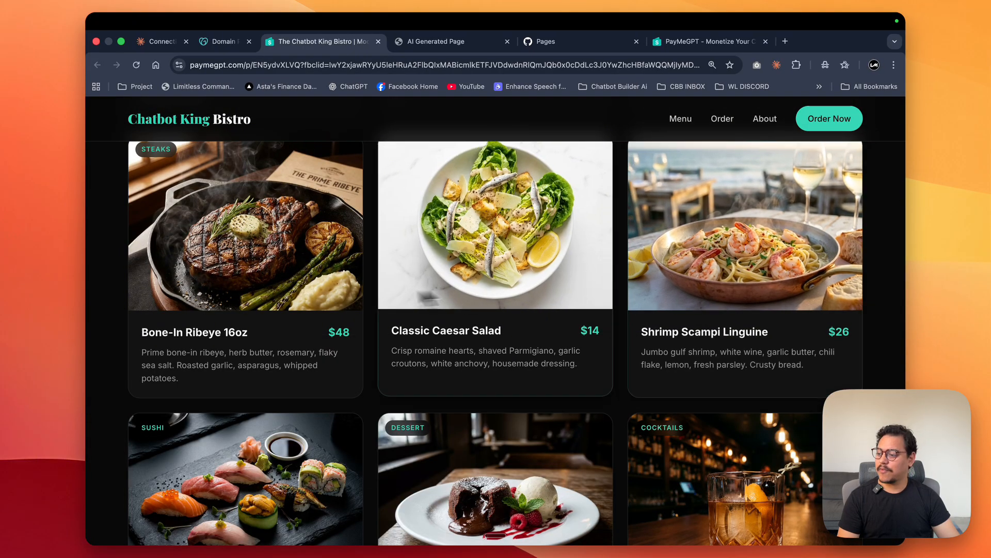
{"action": "scroll", "coordinate": [801, 401], "scroll_direction": "down", "scroll_amount": 5}
{"action": "scroll", "coordinate": [731, 400], "scroll_direction": "down", "scroll_amount": 8}
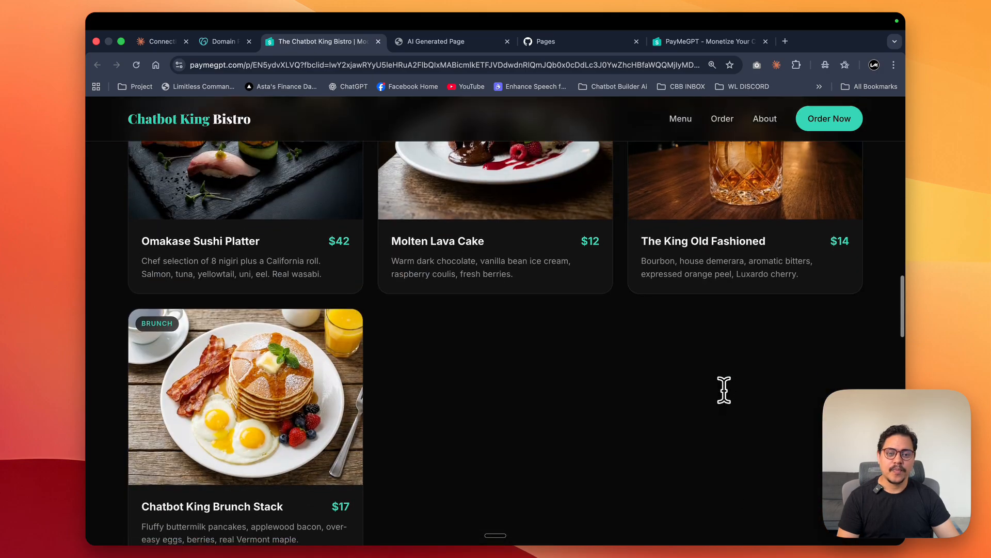
{"action": "scroll", "coordinate": [724, 392], "scroll_direction": "down", "scroll_amount": 10}
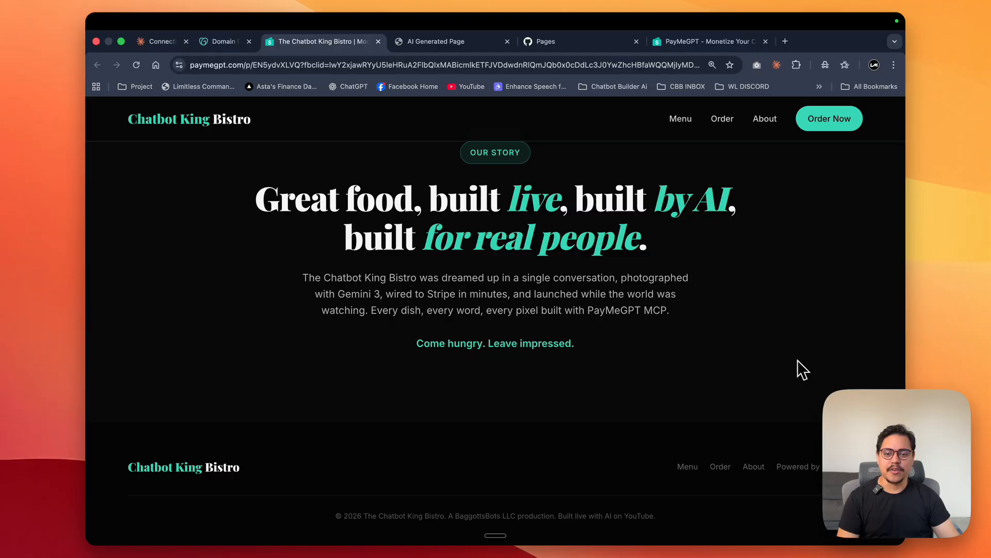
{"action": "scroll", "coordinate": [847, 291], "scroll_direction": "up", "scroll_amount": 20}
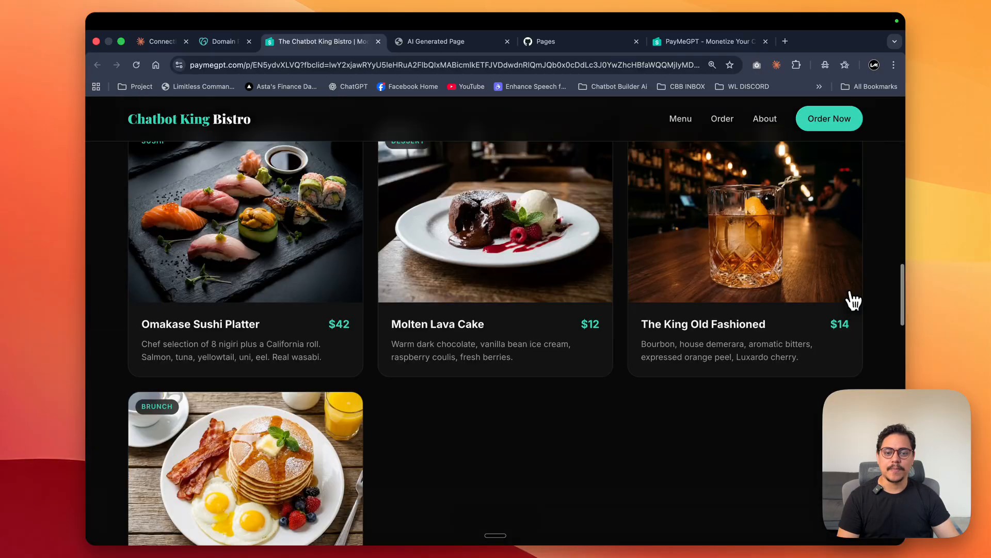